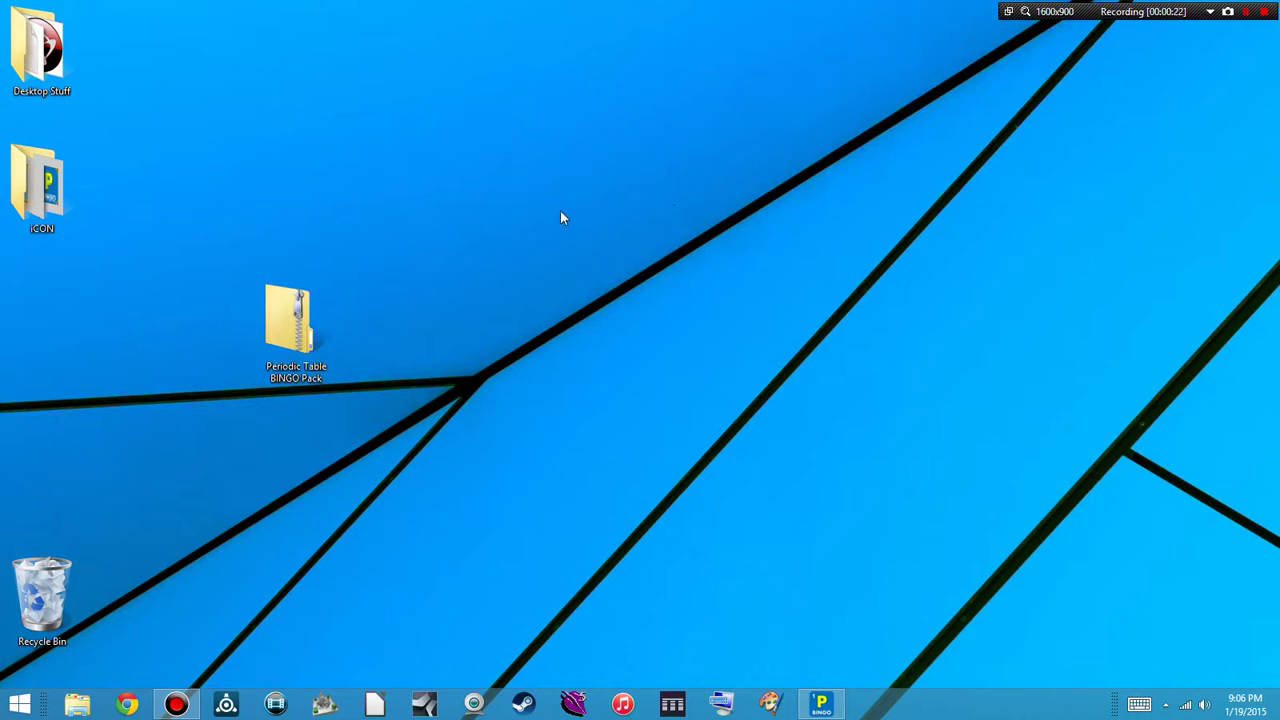
Open the Periodic Table BINGO Pack compressed folder from the desktop and reposition its window.
drag(323, 366, 412, 236)
drag(367, 185, 282, 323)
double_click(283, 323)
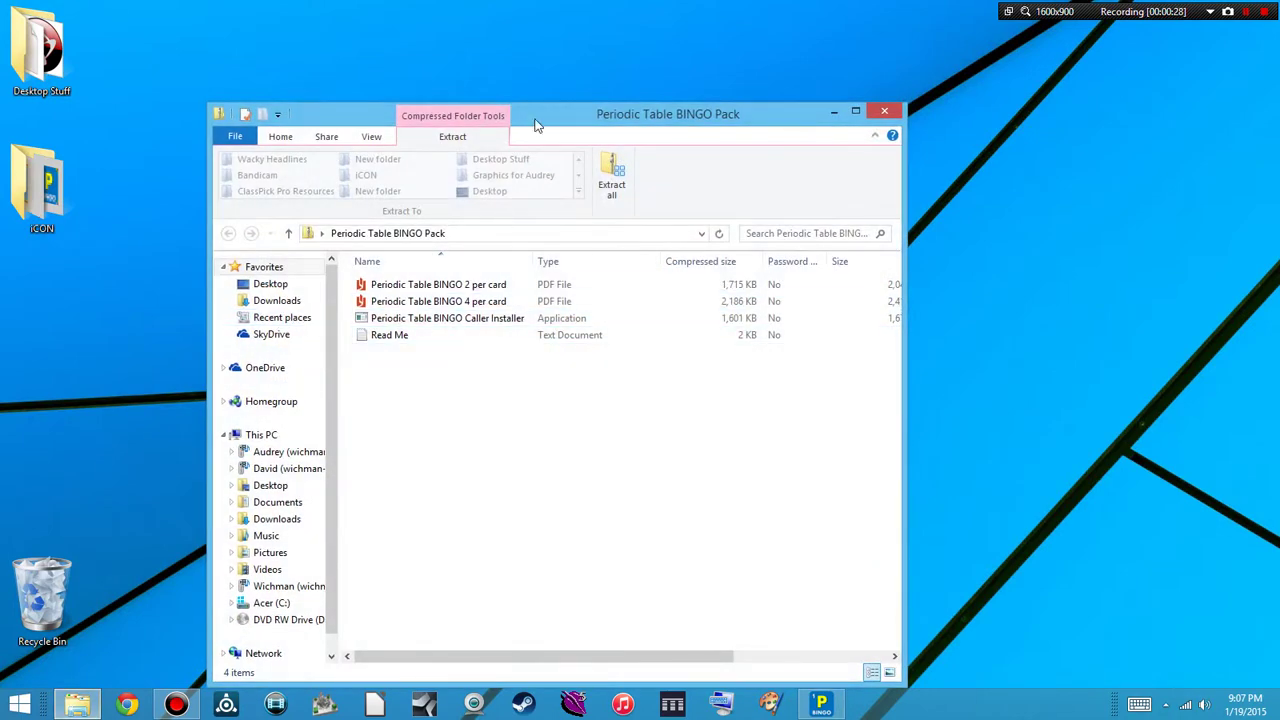
click(884, 111)
right_click(256, 330)
click(300, 303)
drag(553, 116, 632, 110)
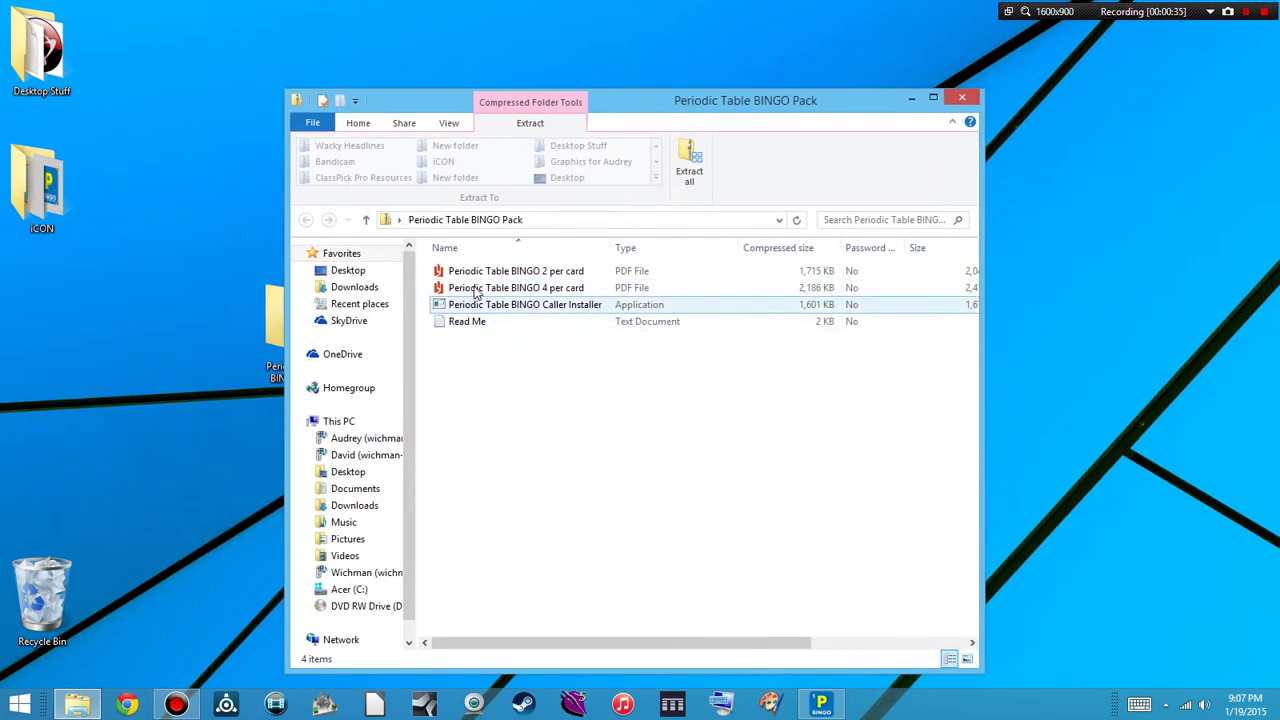
Copy the two card PDFs, the Caller Installer and the Read Me file from the archive to the desktop, and close the archive.
click(488, 273)
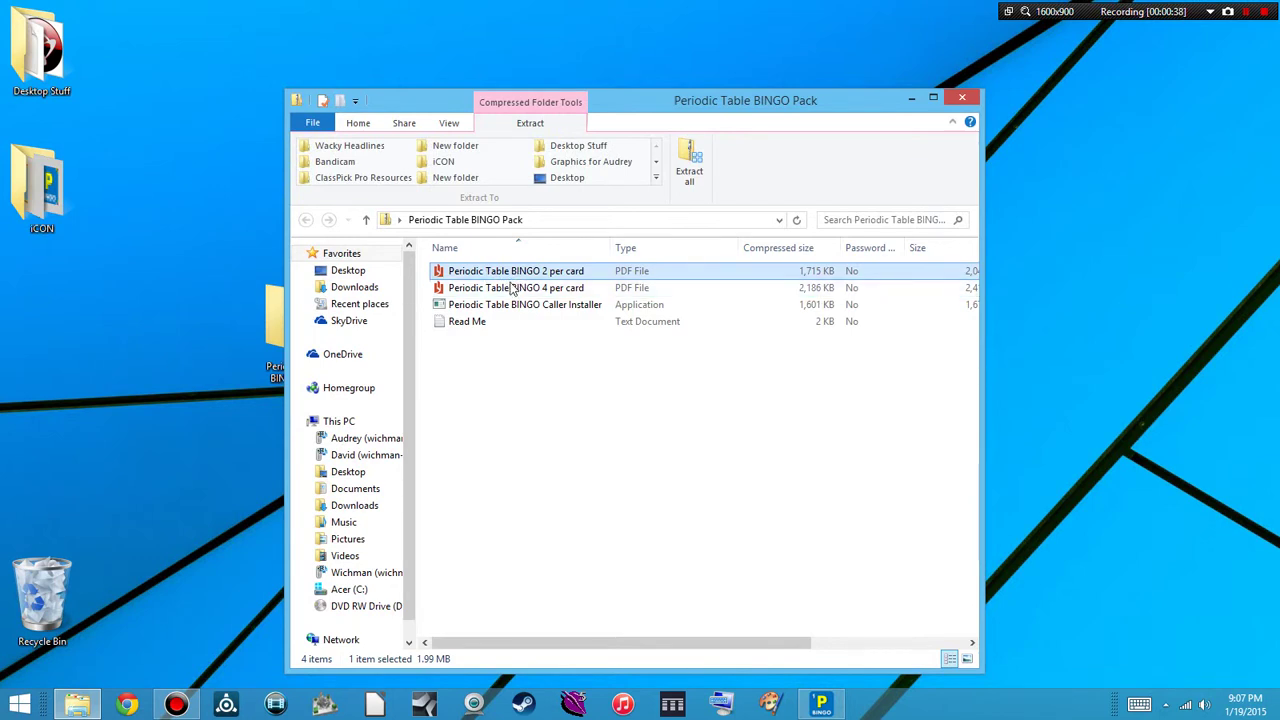
click(506, 290)
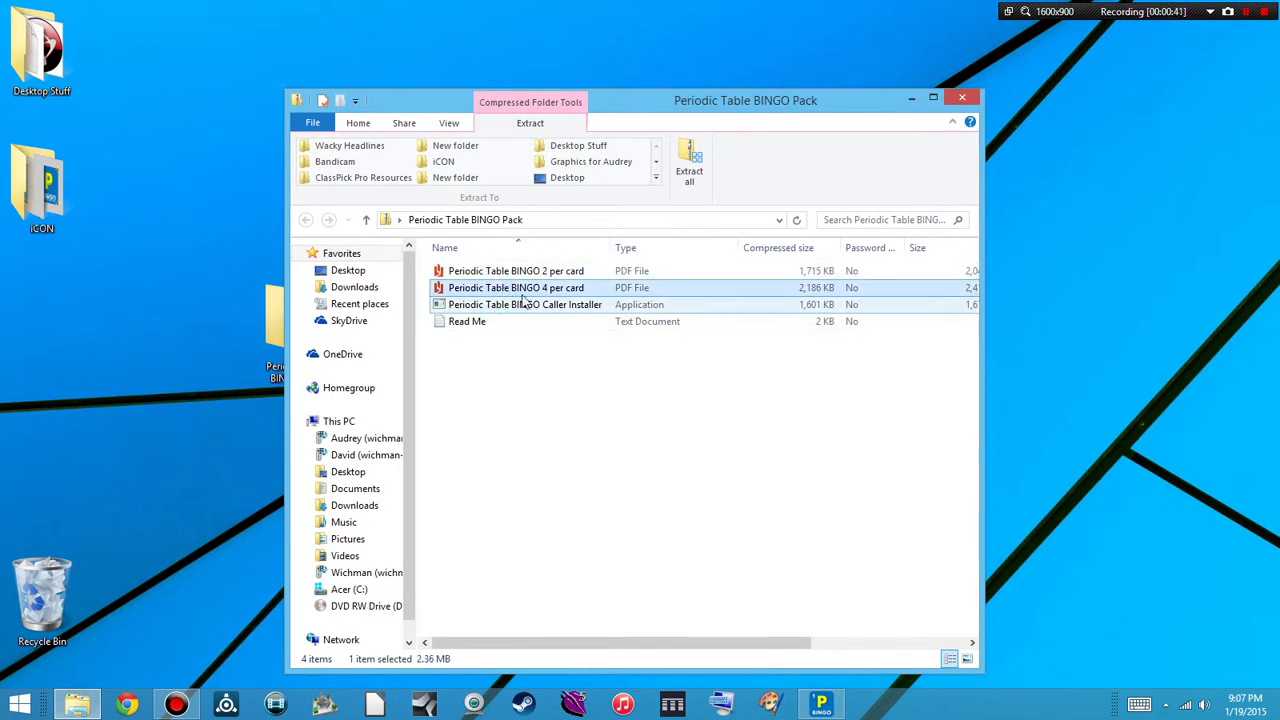
click(525, 308)
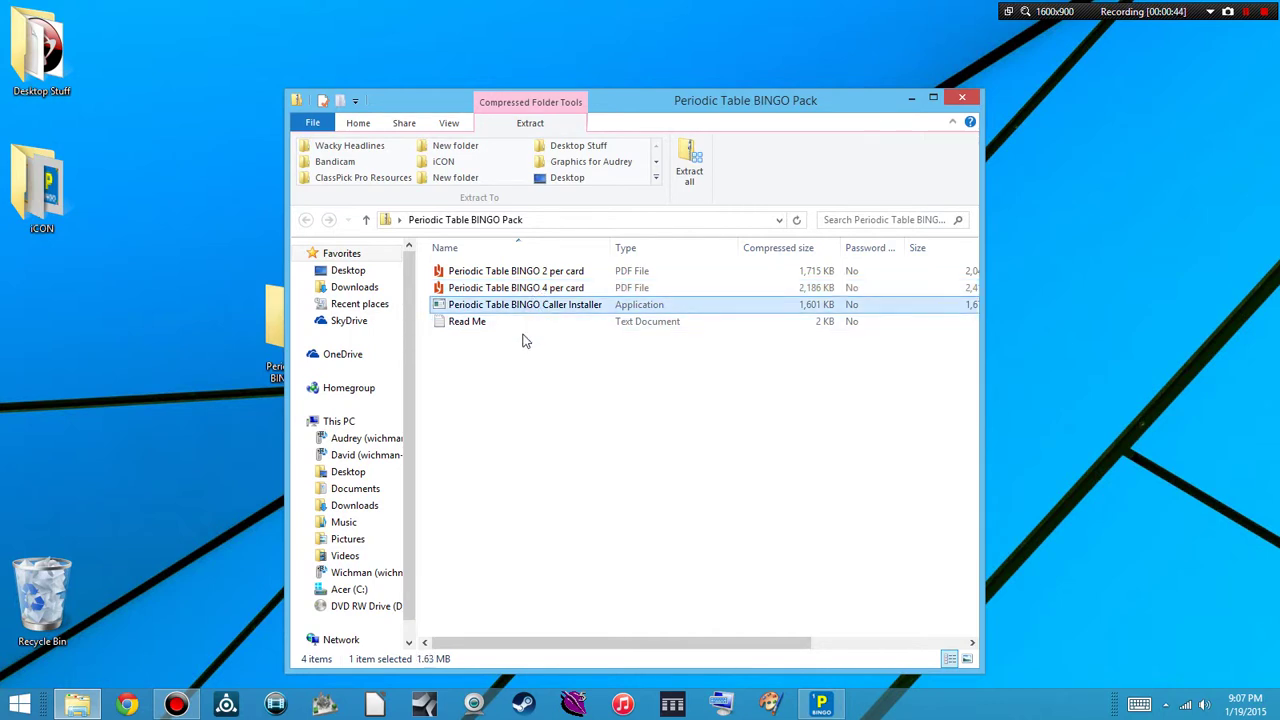
click(462, 324)
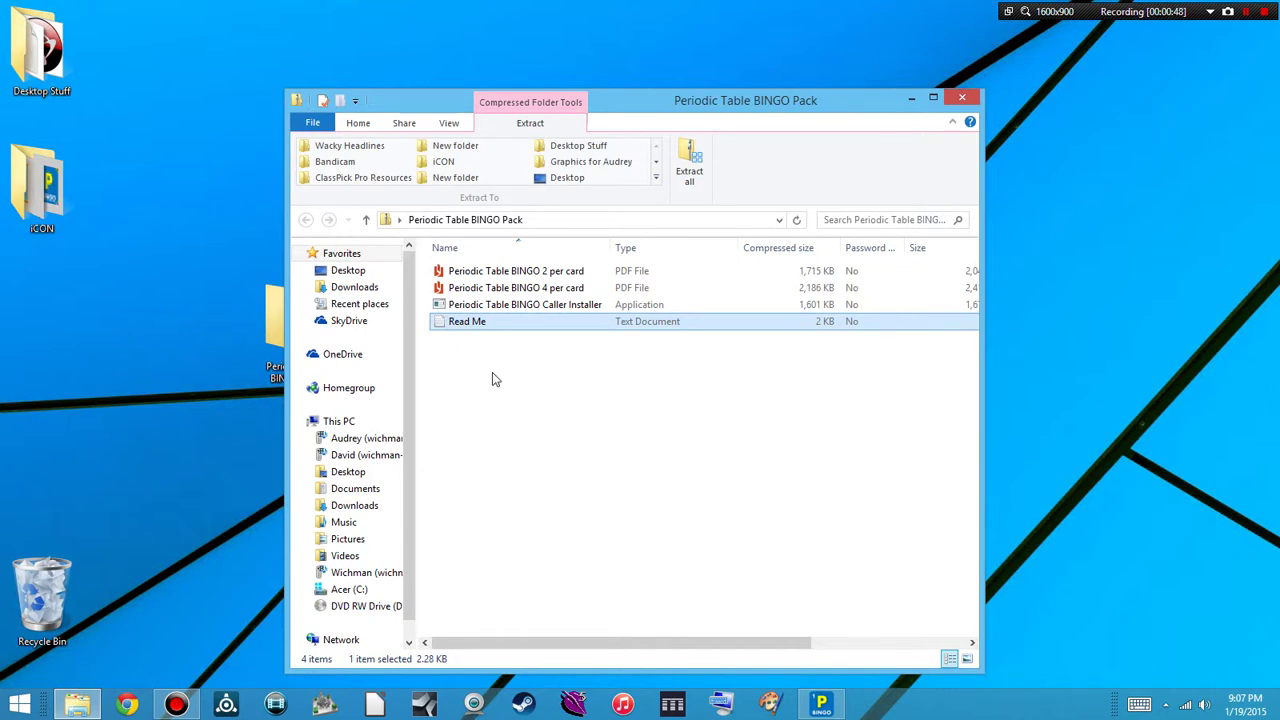
drag(498, 372, 217, 214)
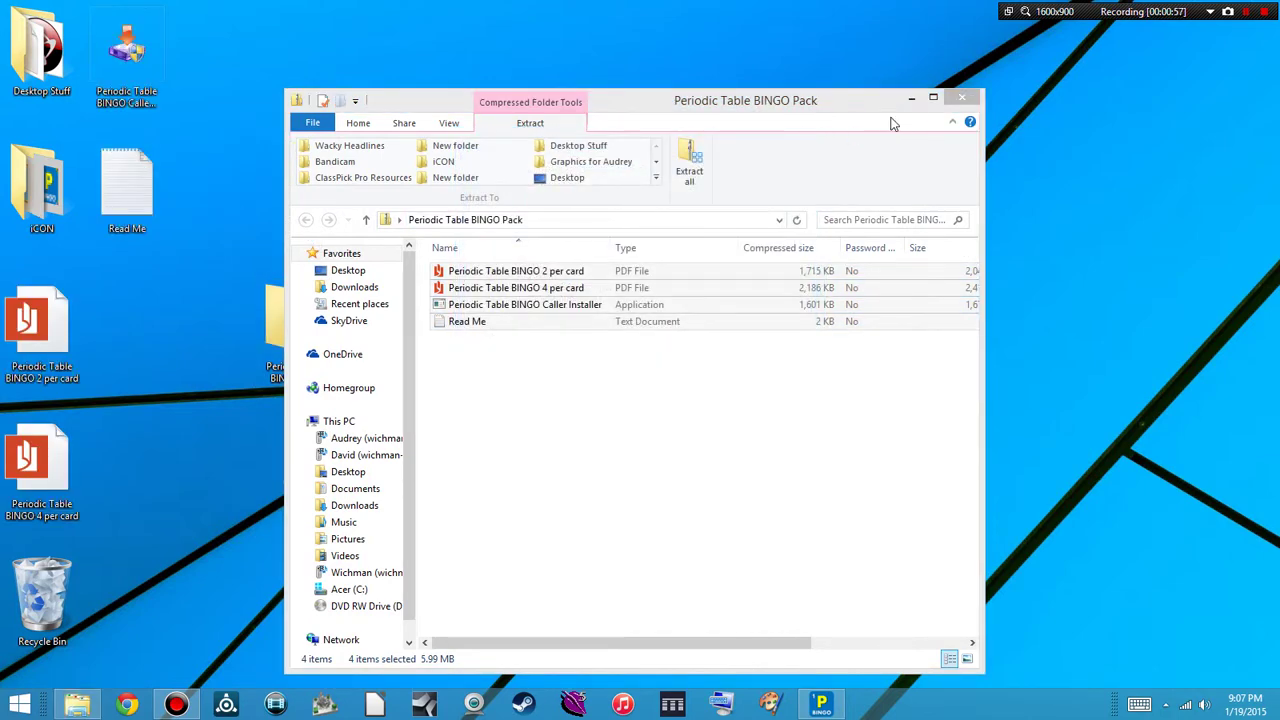
click(955, 98)
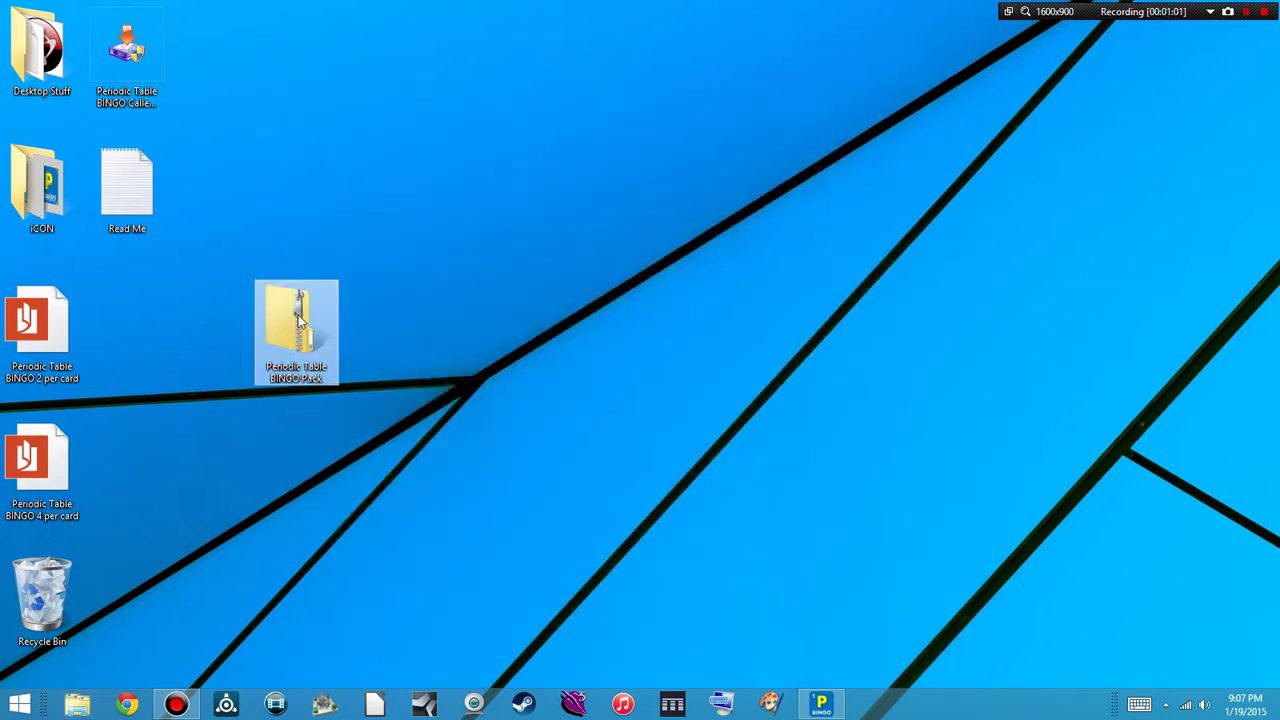
Open the extracted Read Me file to review the installation and game instructions, and close it.
double_click(127, 197)
drag(653, 152, 650, 120)
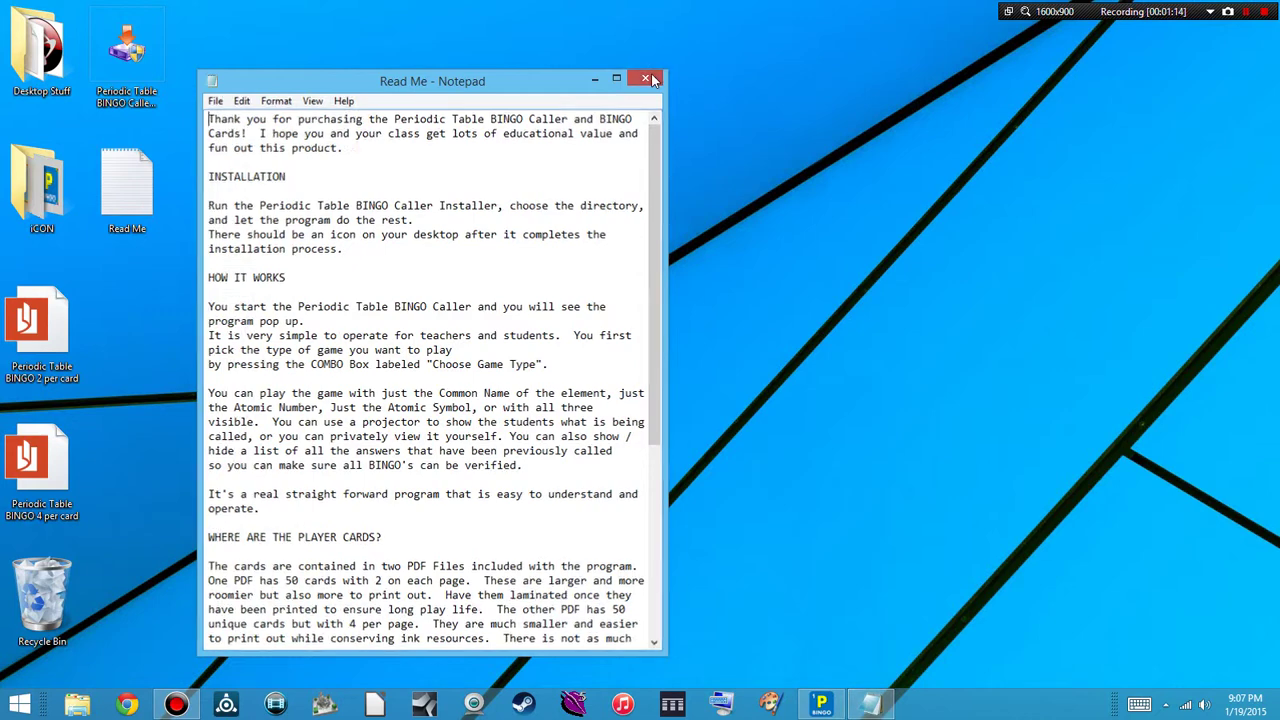
click(648, 80)
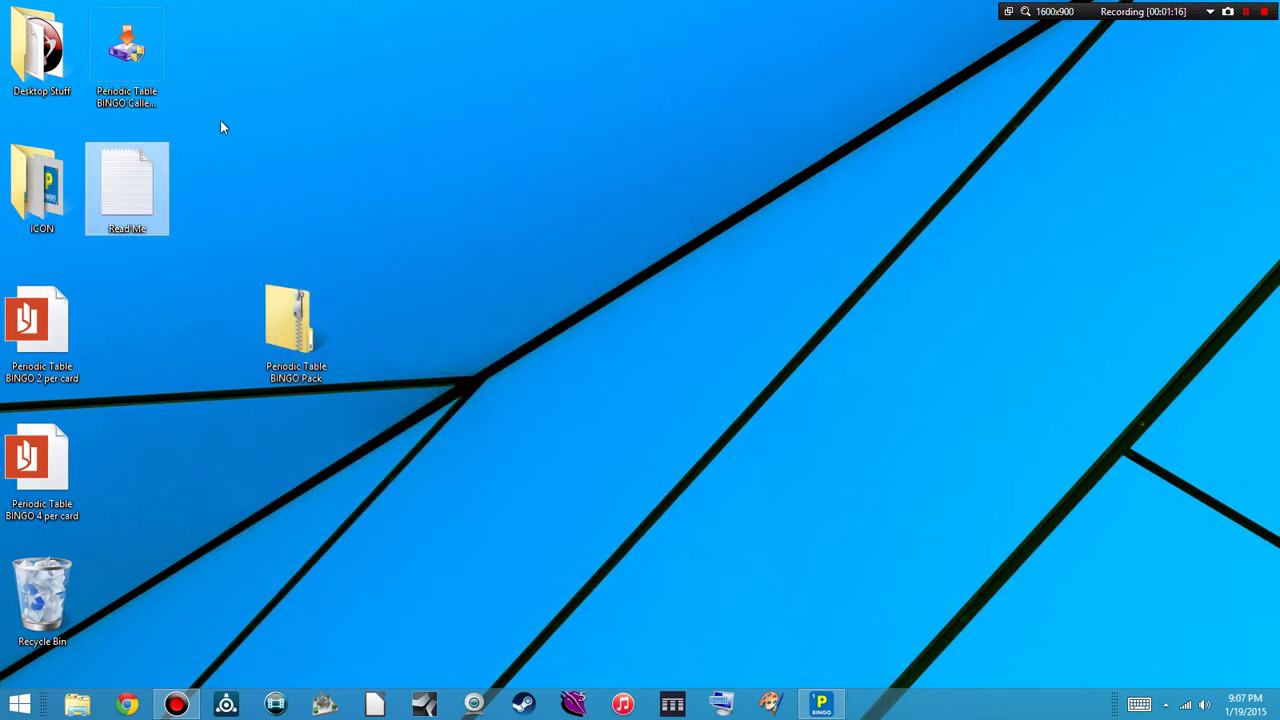
Run the Periodic Table BINGO Caller Installer, install into C:\Program Files (x86)\Periodic Table BINGO Caller, and exit the installer.
click(141, 60)
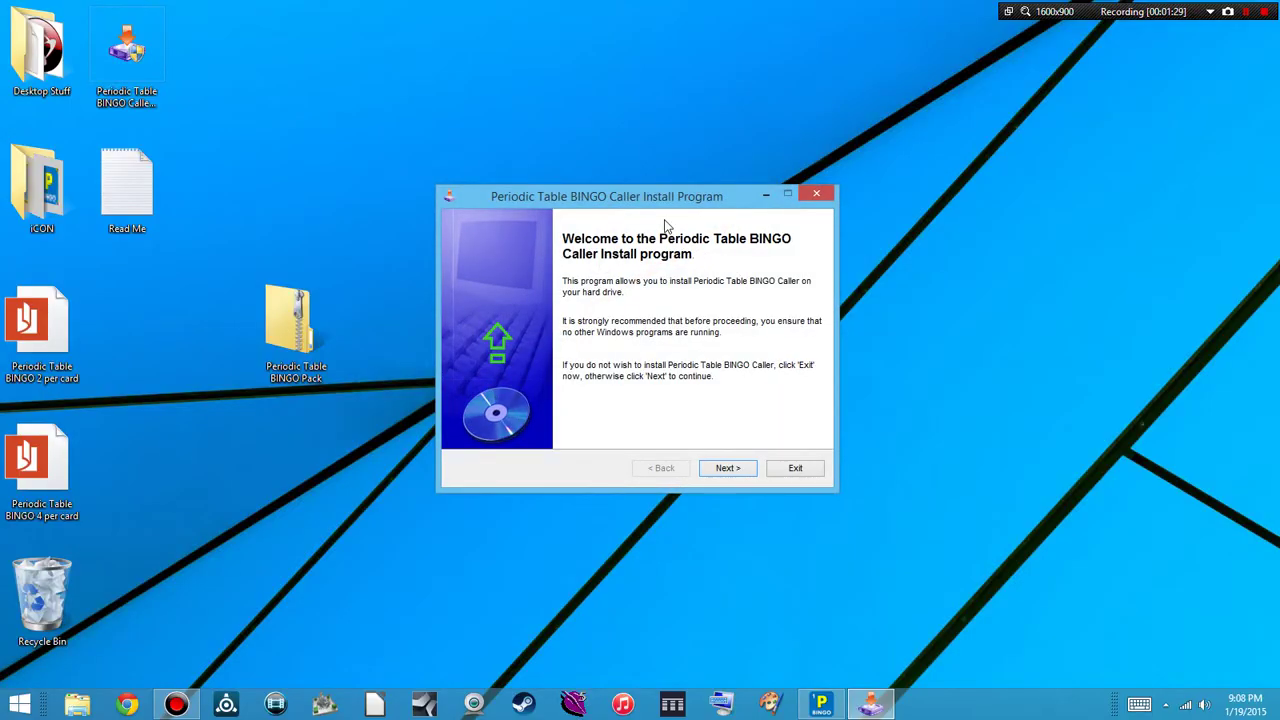
click(727, 469)
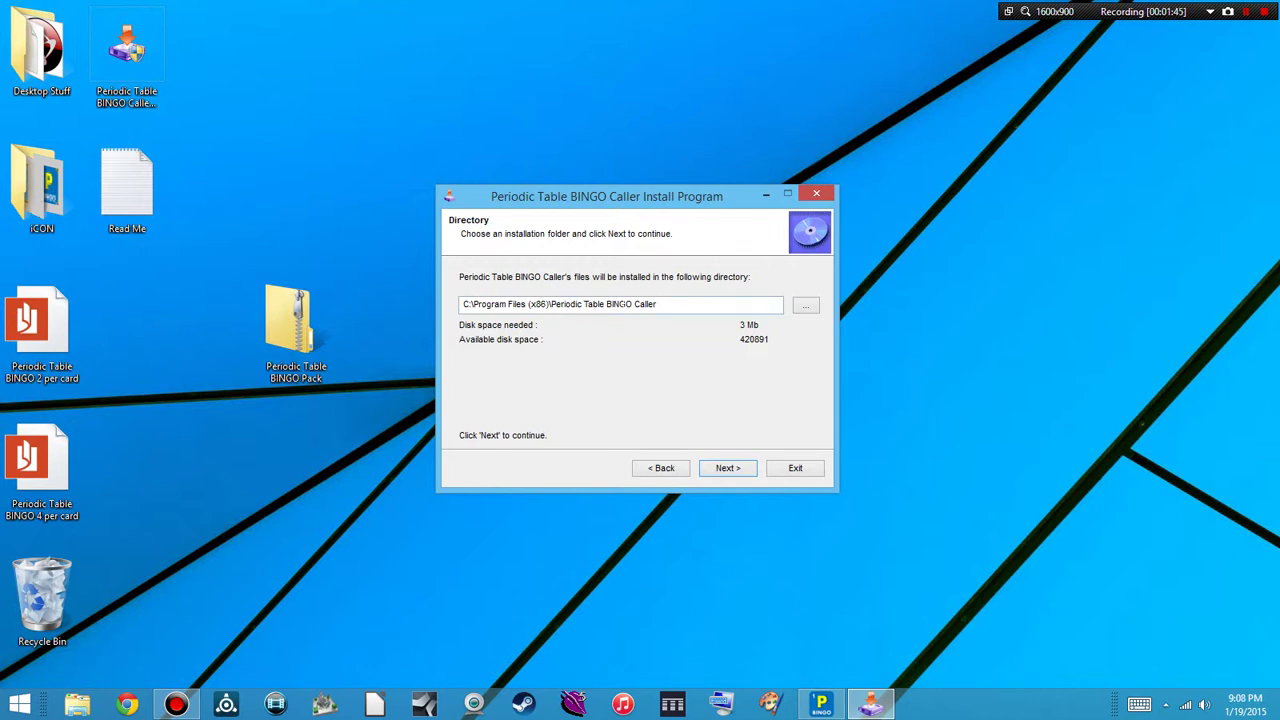
click(725, 470)
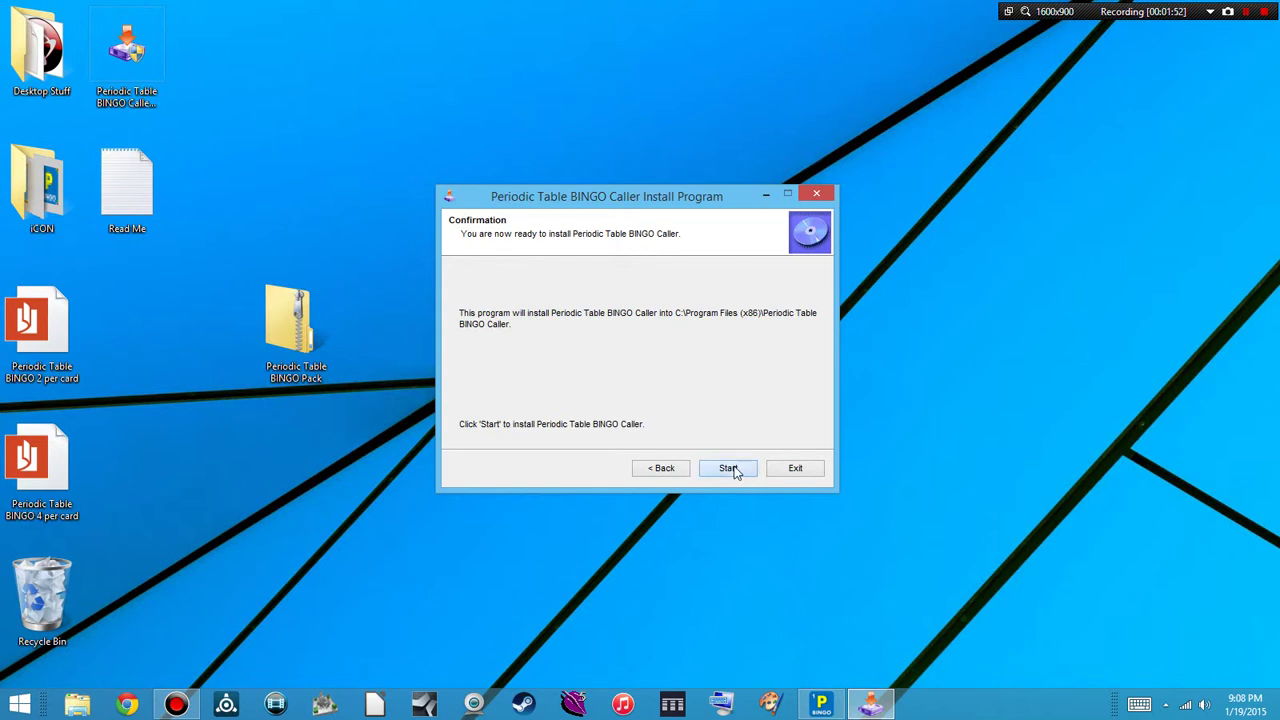
click(734, 470)
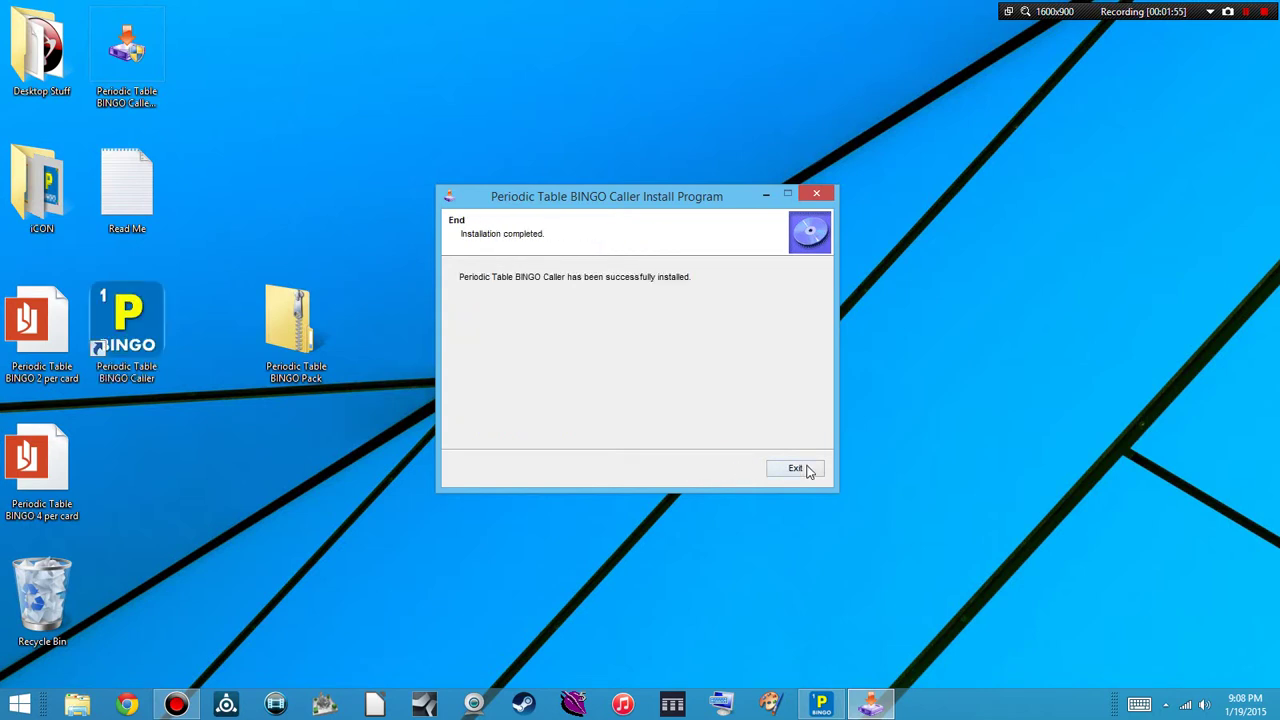
click(808, 470)
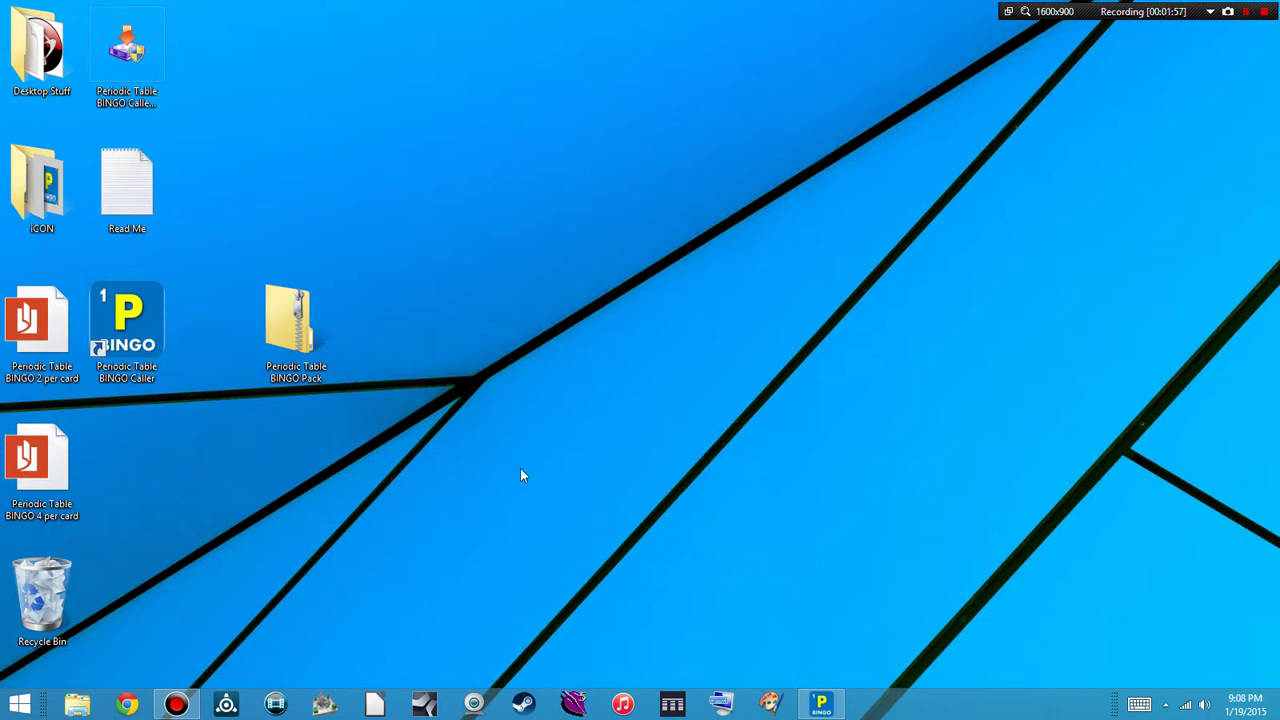
Move the Periodic Table BINGO Caller shortcut to the middle of the desktop.
drag(146, 312, 478, 192)
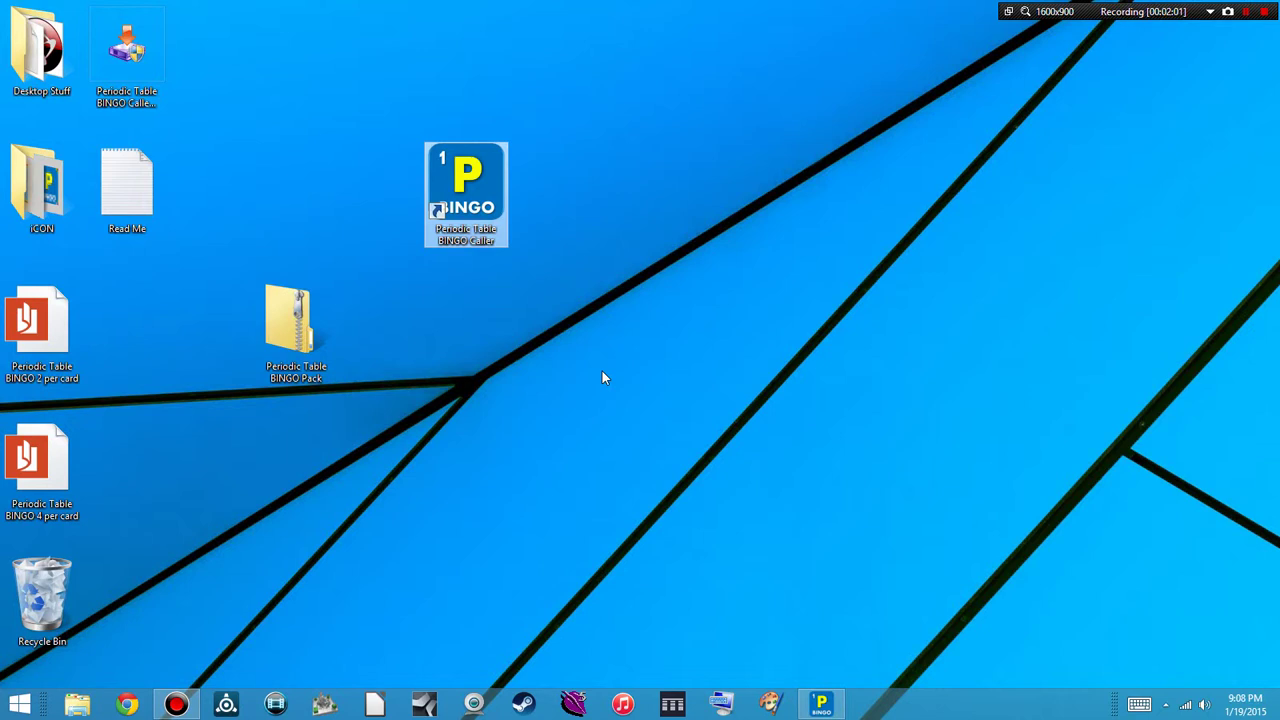
drag(503, 246, 604, 315)
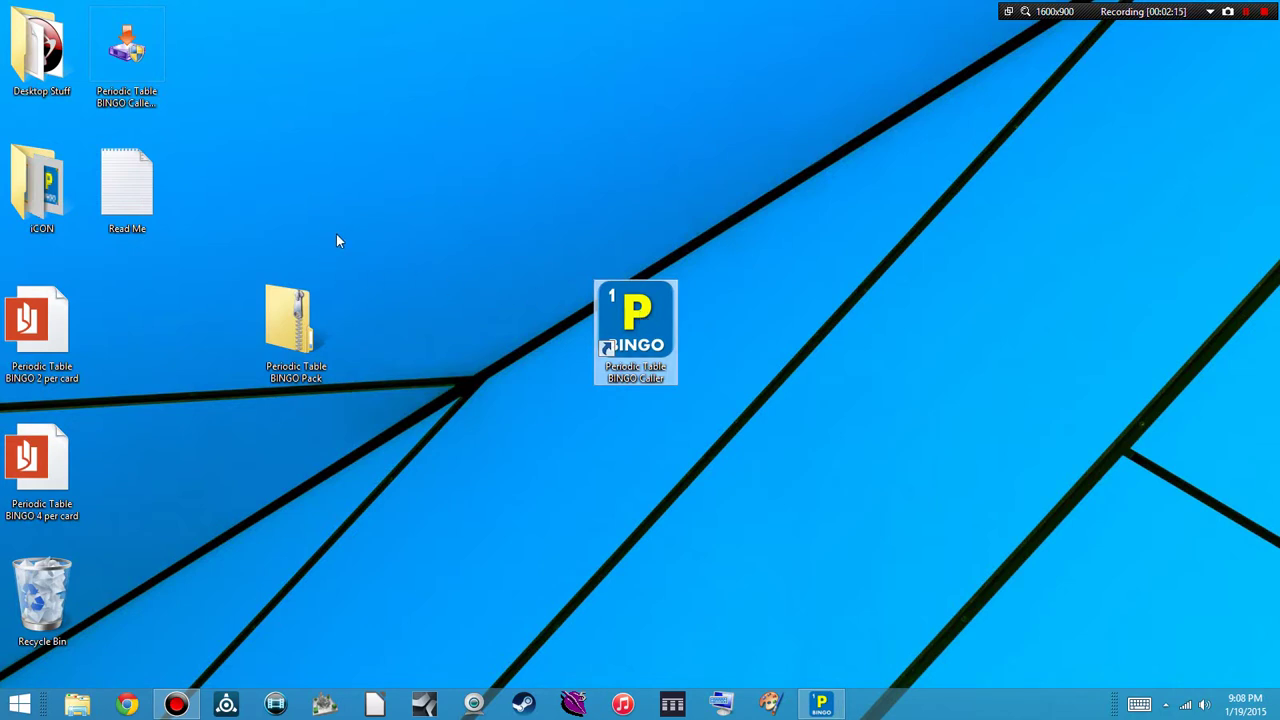
File the Caller Installer, the Read Me file and the BINGO Pack archive in the Desktop Stuff folder.
drag(155, 80, 220, 60)
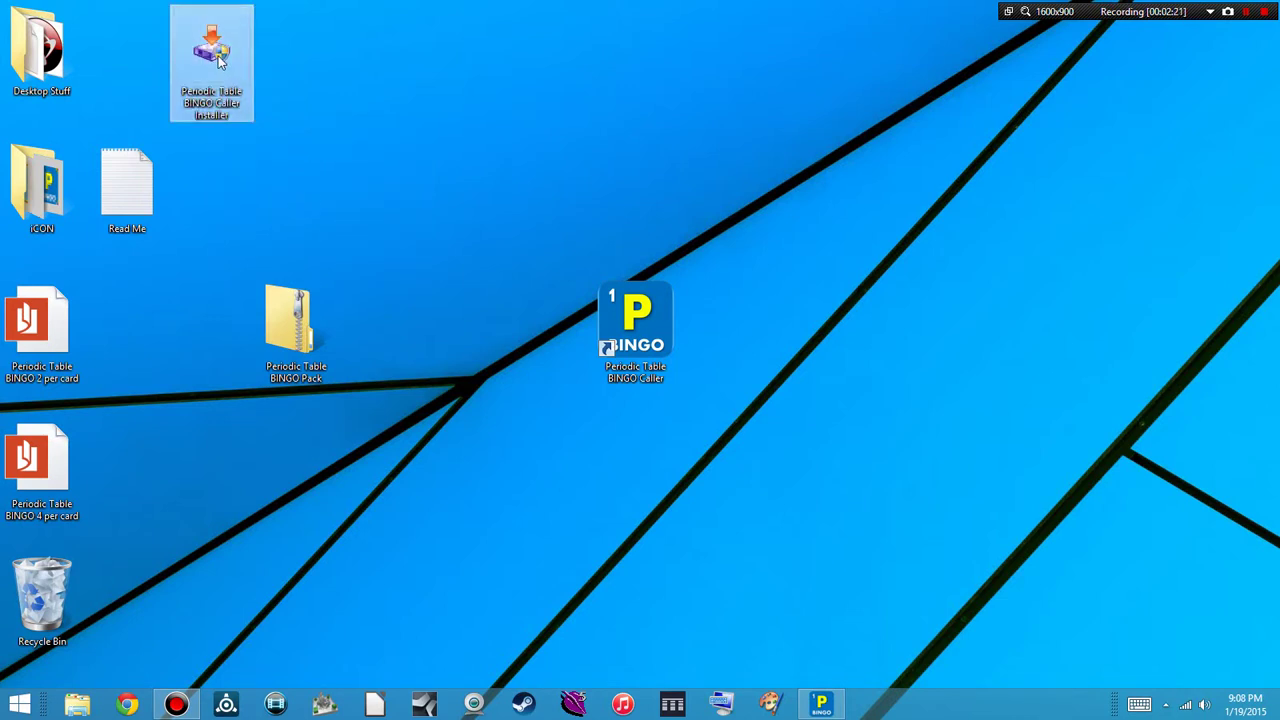
click(466, 93)
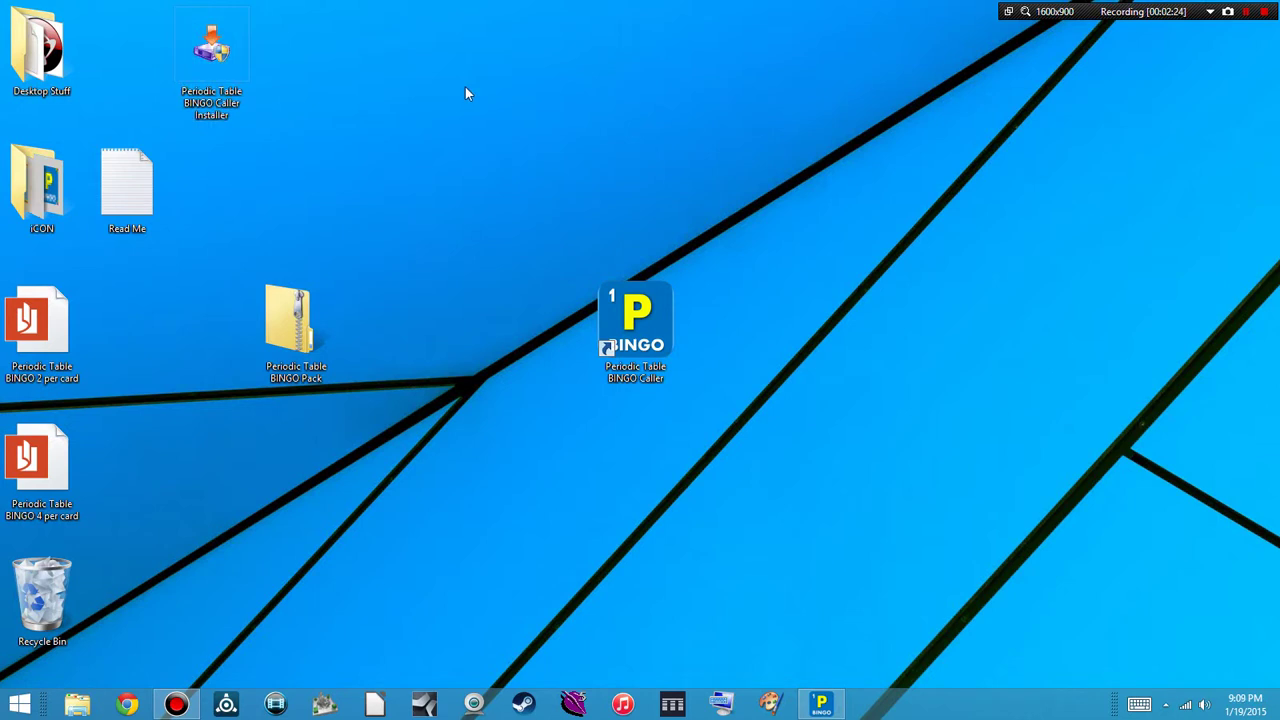
click(248, 76)
drag(224, 66, 52, 75)
drag(128, 182, 46, 62)
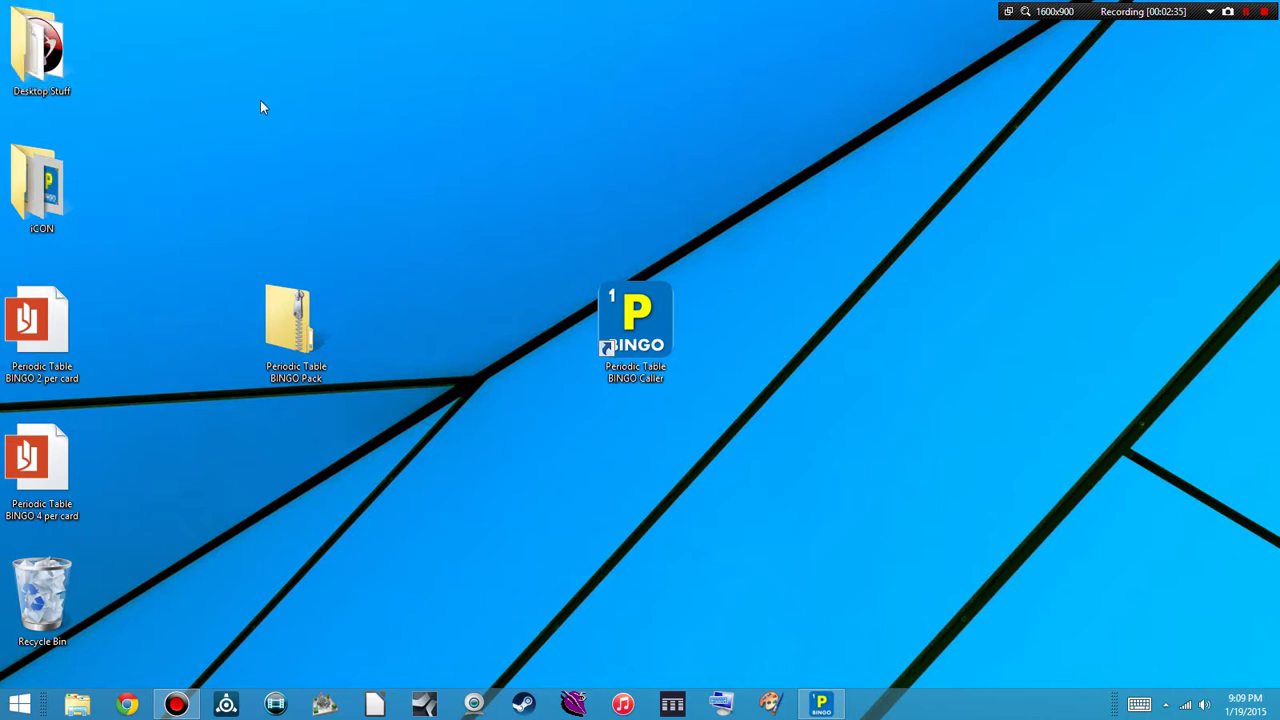
drag(290, 320, 55, 72)
Move the 2 per card and 4 per card PDFs next to the BINGO Caller shortcut, one above the other.
click(50, 328)
drag(50, 328, 474, 328)
drag(75, 455, 527, 152)
click(540, 214)
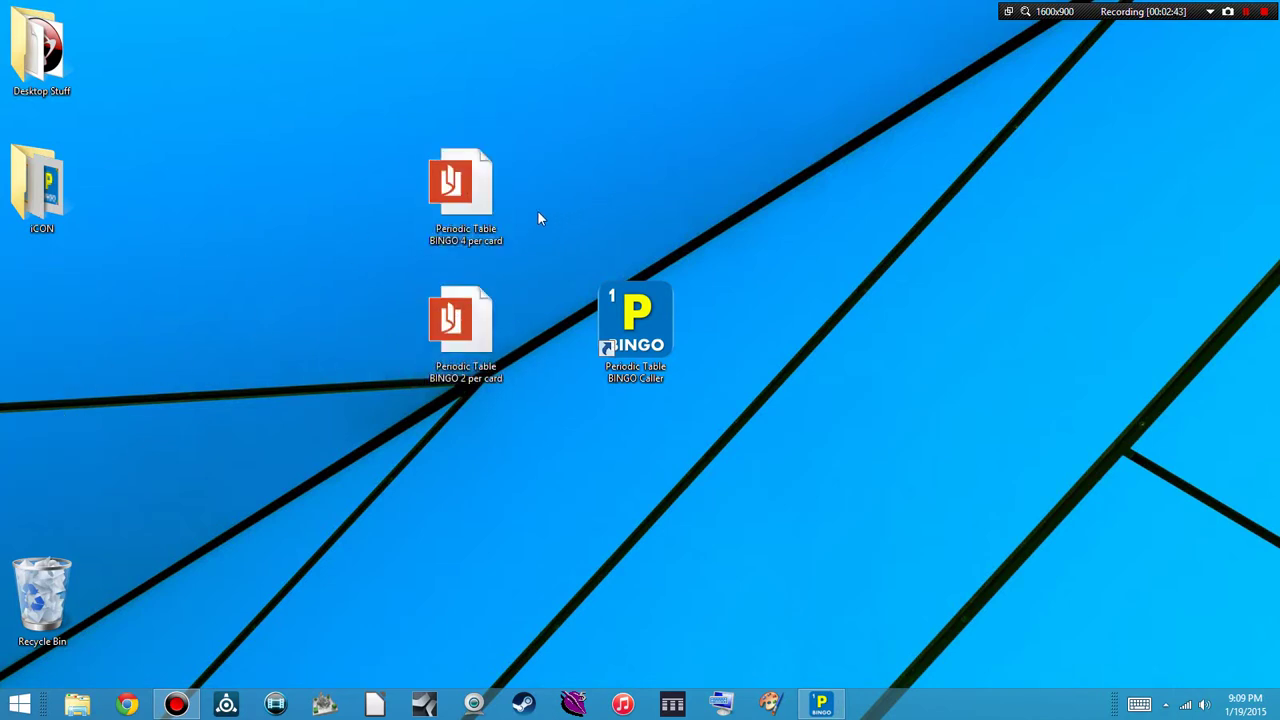
Open the Periodic Table BINGO 2 per card PDF, look through its card pages, return to the first page and close it.
click(479, 202)
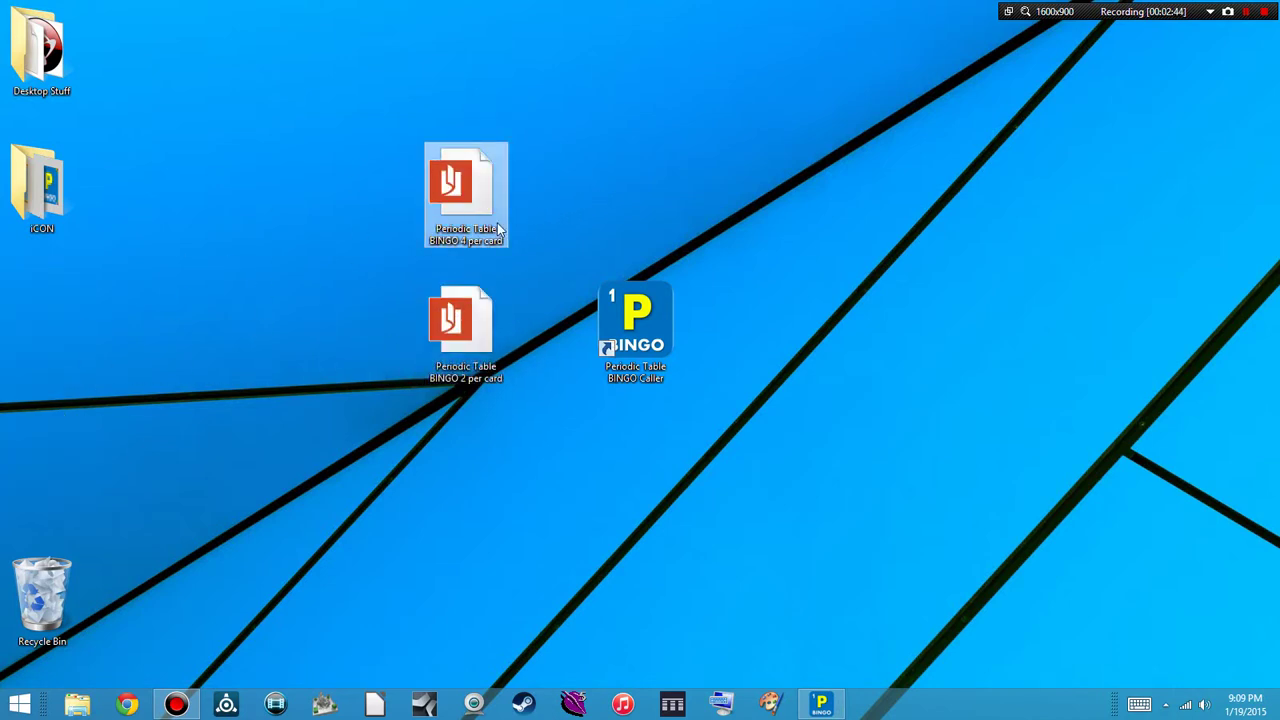
click(483, 320)
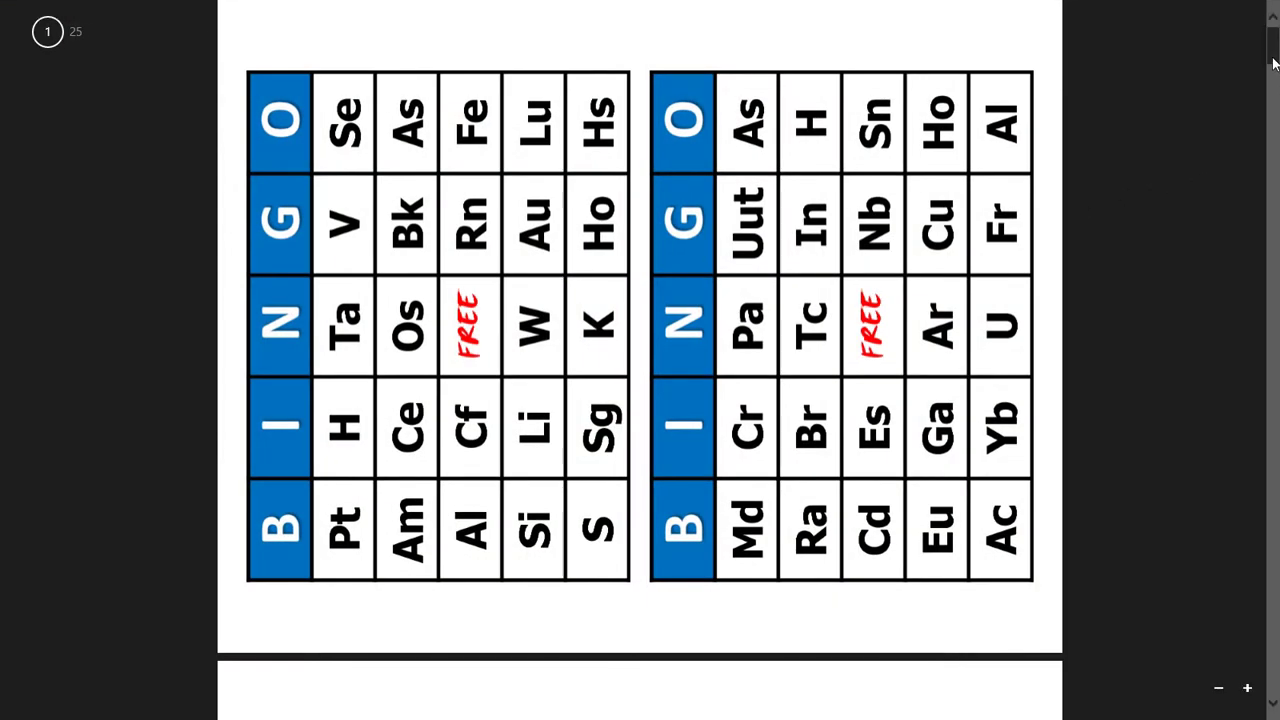
drag(1272, 62, 1275, 590)
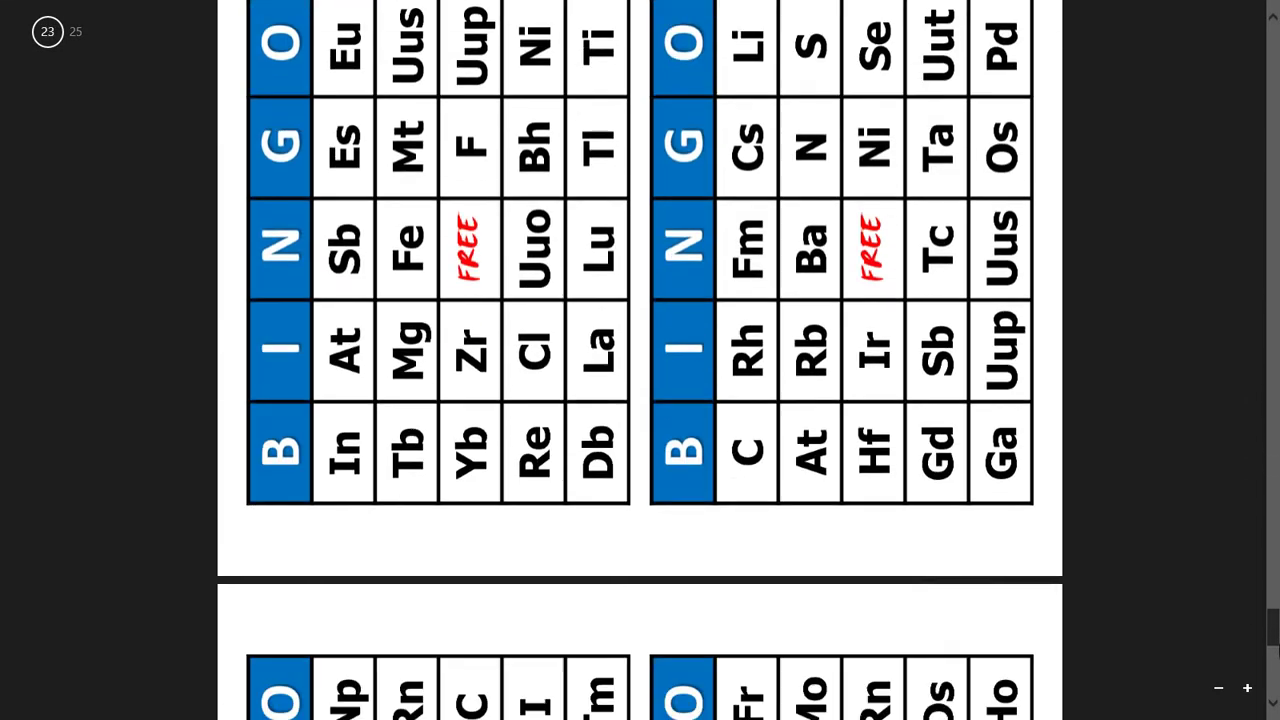
drag(1275, 640, 1273, 205)
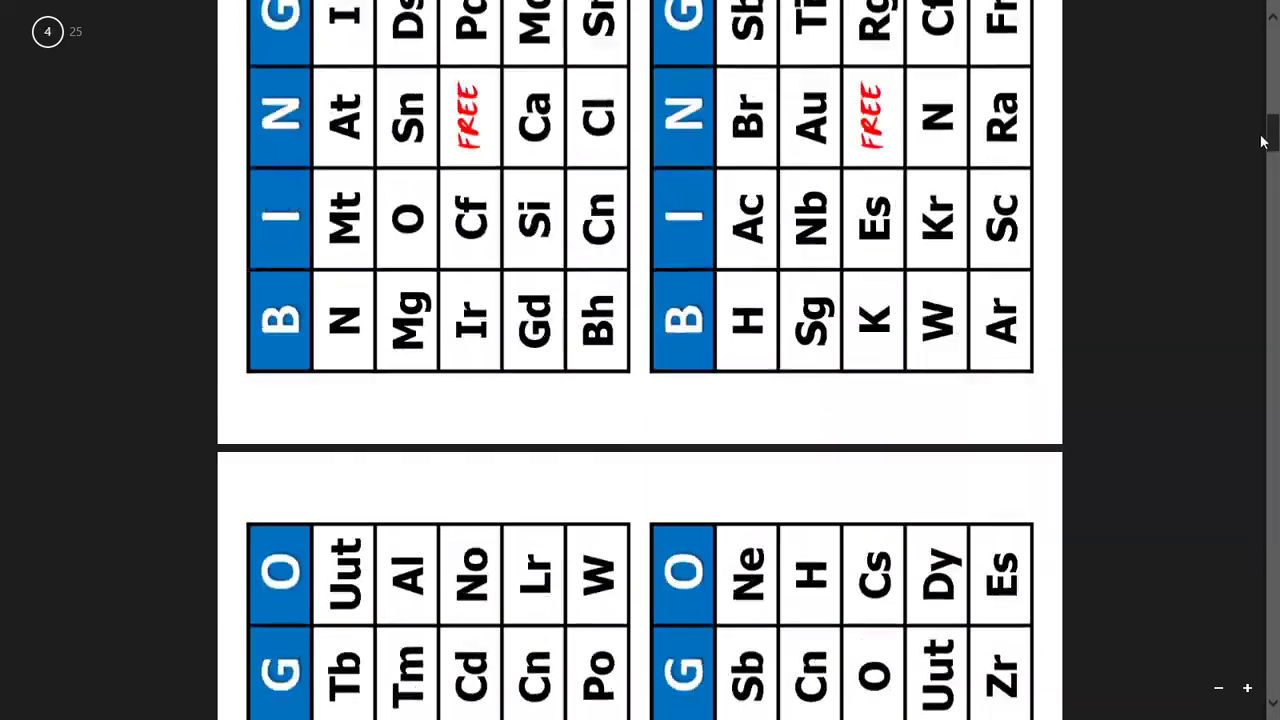
drag(1262, 135, 1273, 50)
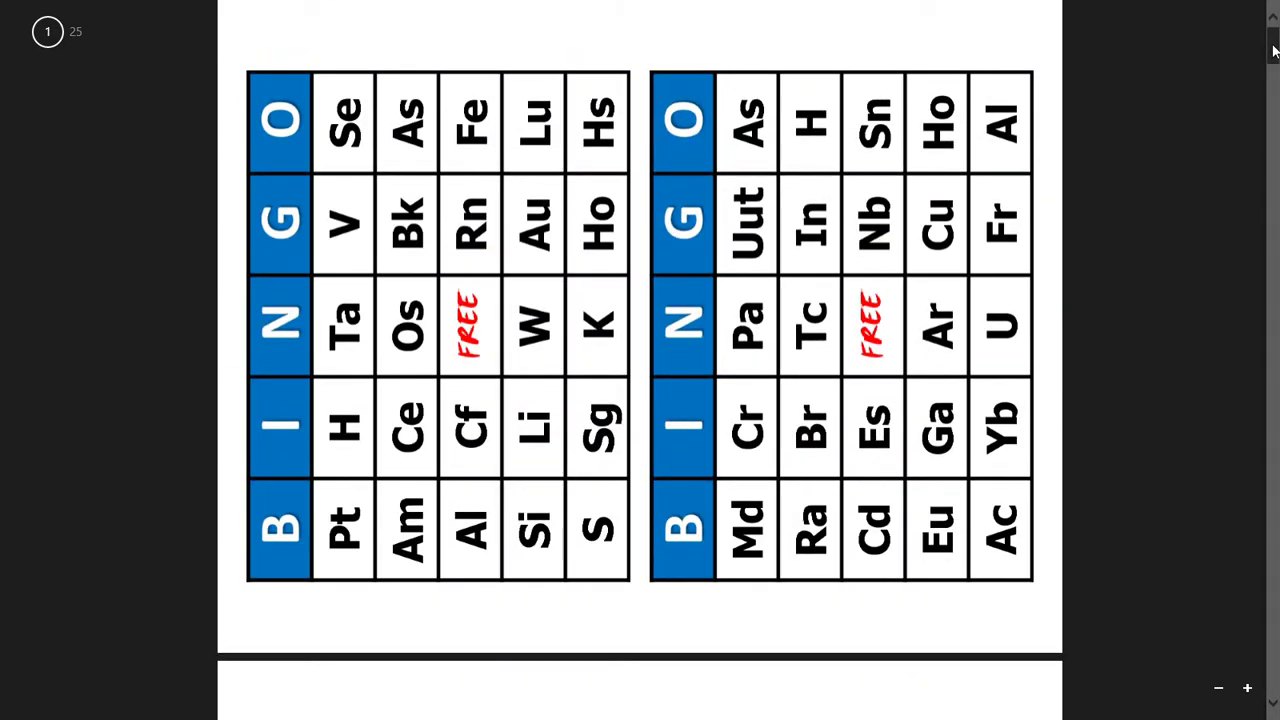
mouse_move(1180, 9)
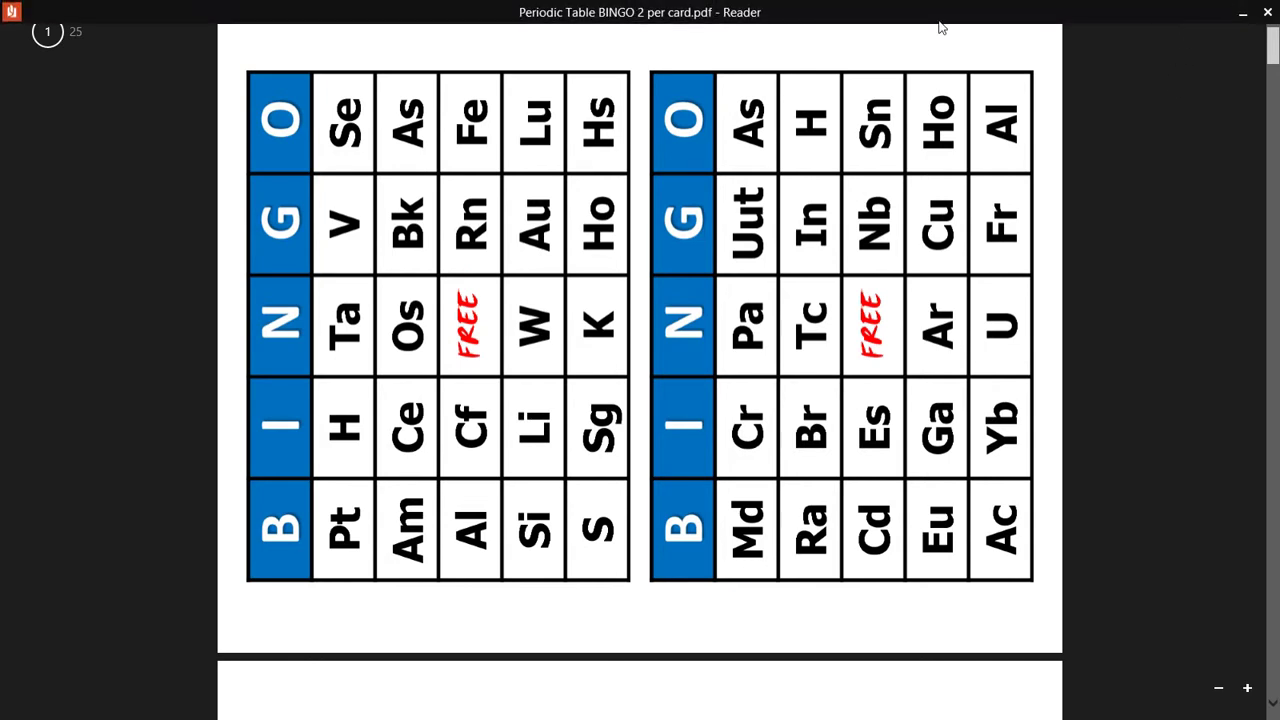
click(1267, 12)
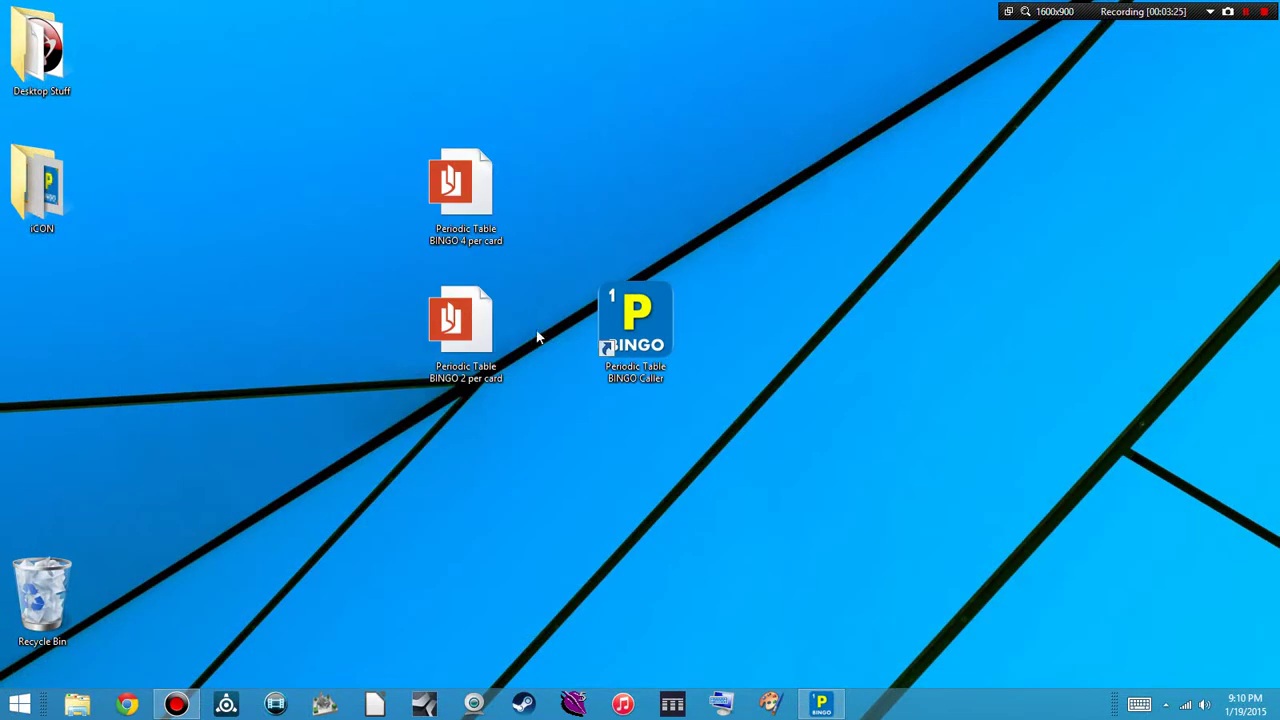
Open the Periodic Table BINGO 4 per card PDF, examine its card layout and close it.
click(462, 188)
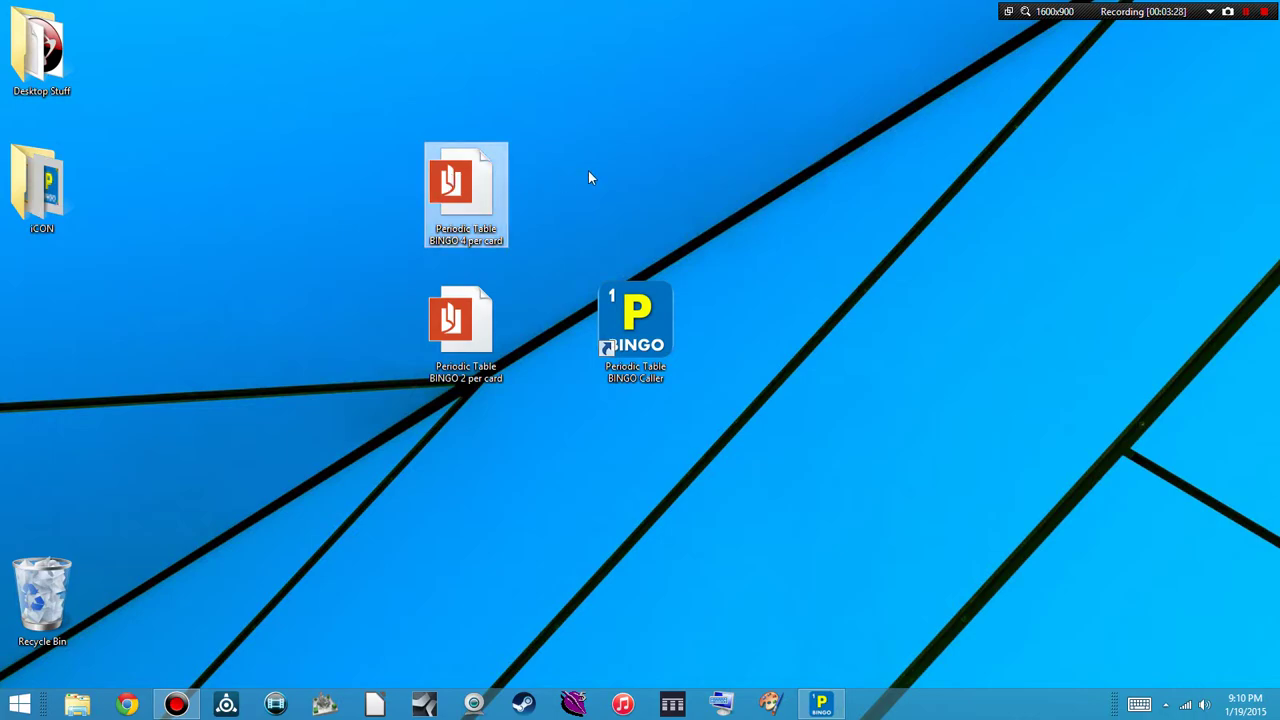
double_click(489, 183)
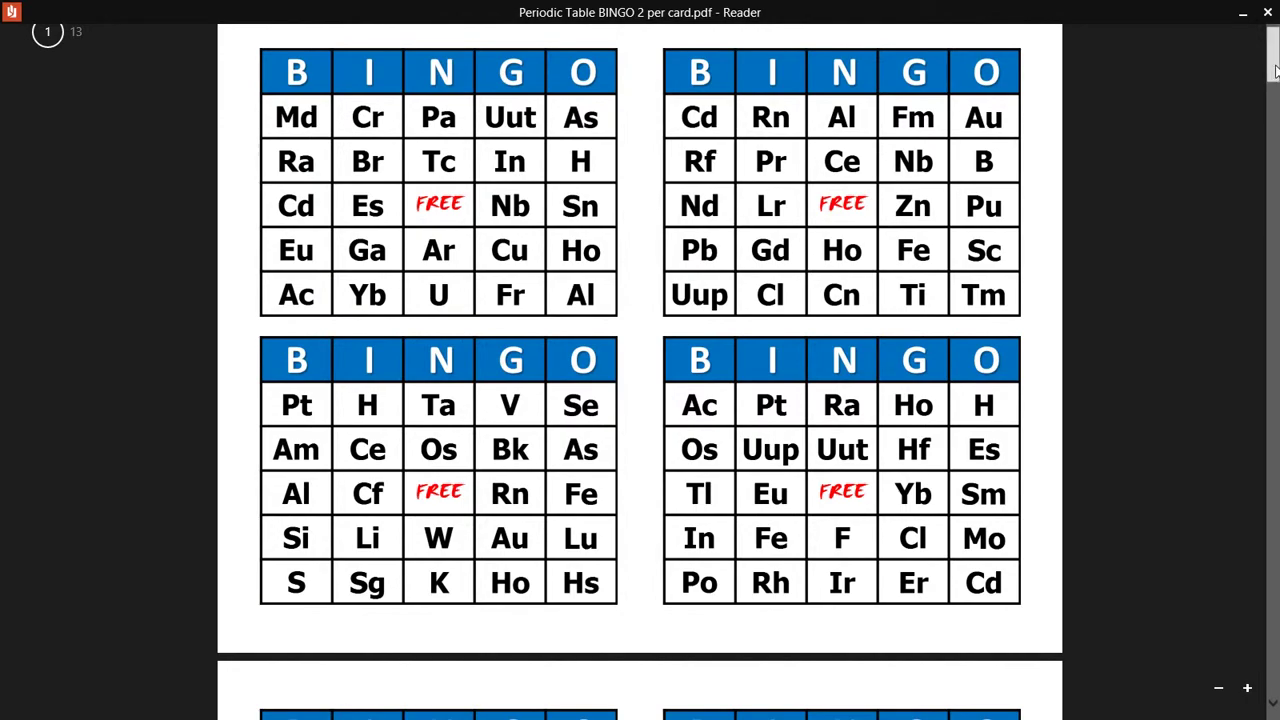
drag(1274, 78, 1266, 50)
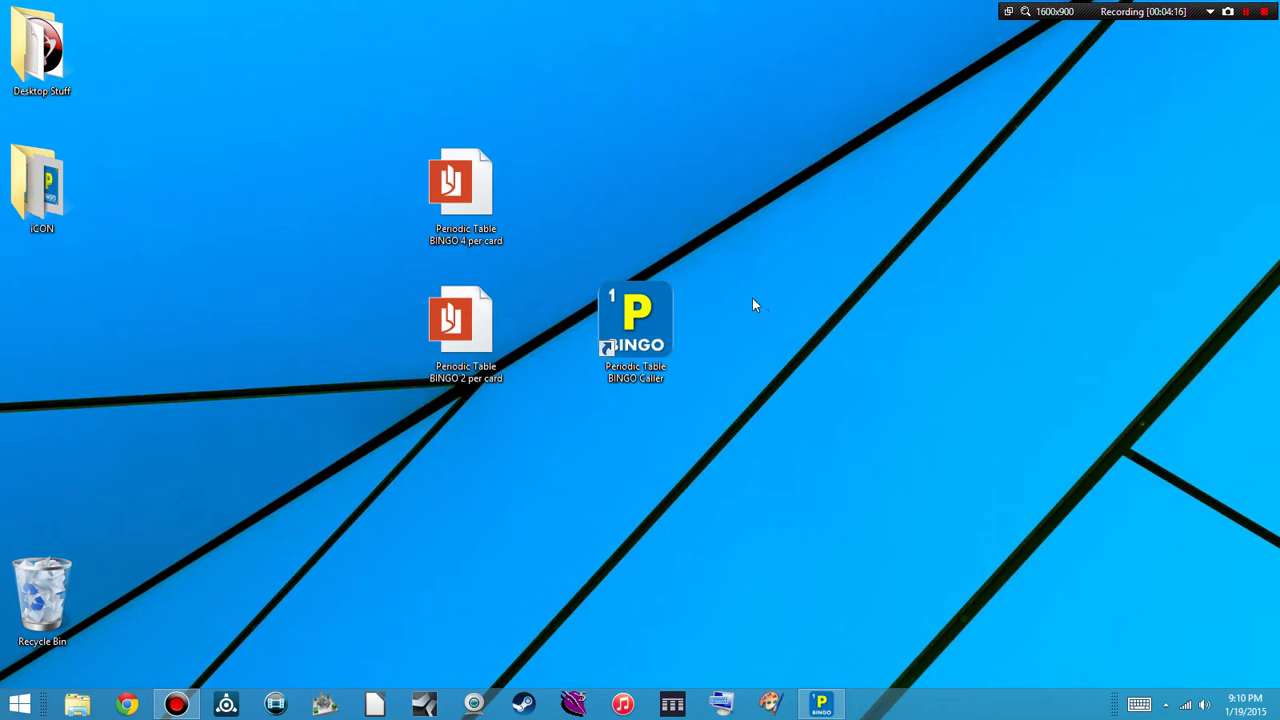
Launch Periodic Table BINGO Caller from its desktop shortcut and choose Classic Rules as the game type.
double_click(652, 317)
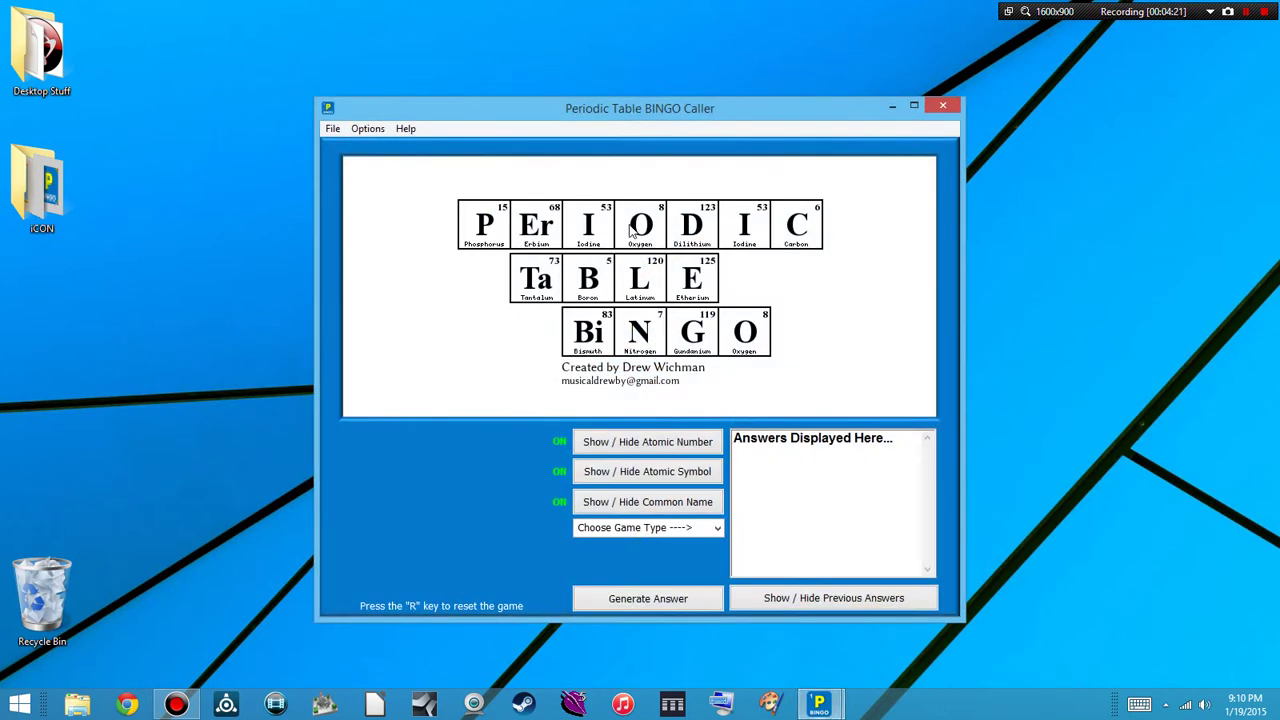
drag(794, 117, 687, 56)
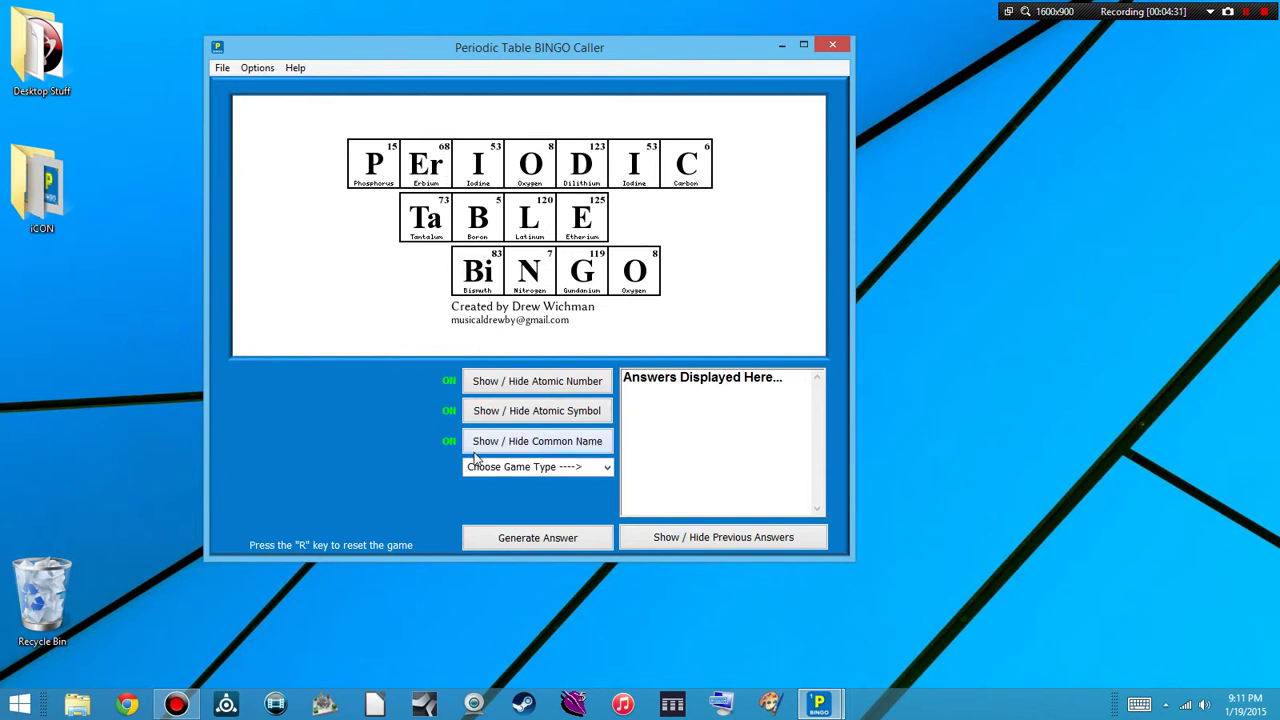
click(607, 470)
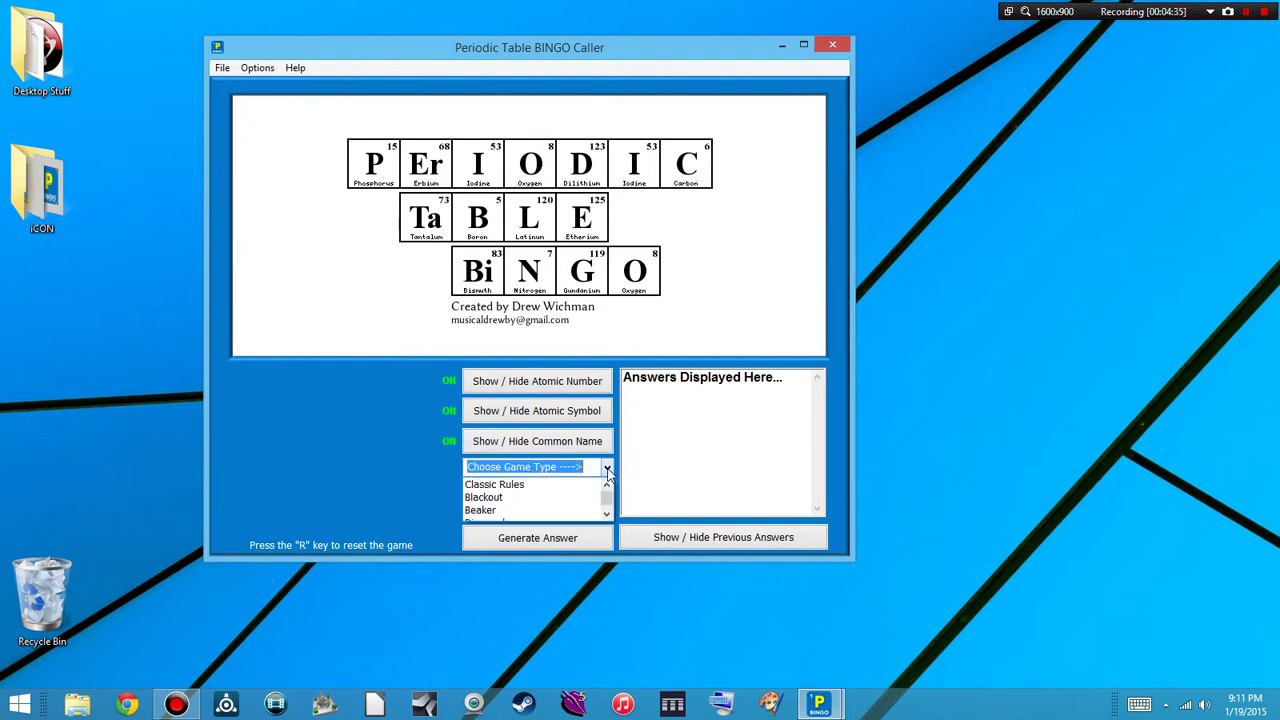
click(549, 484)
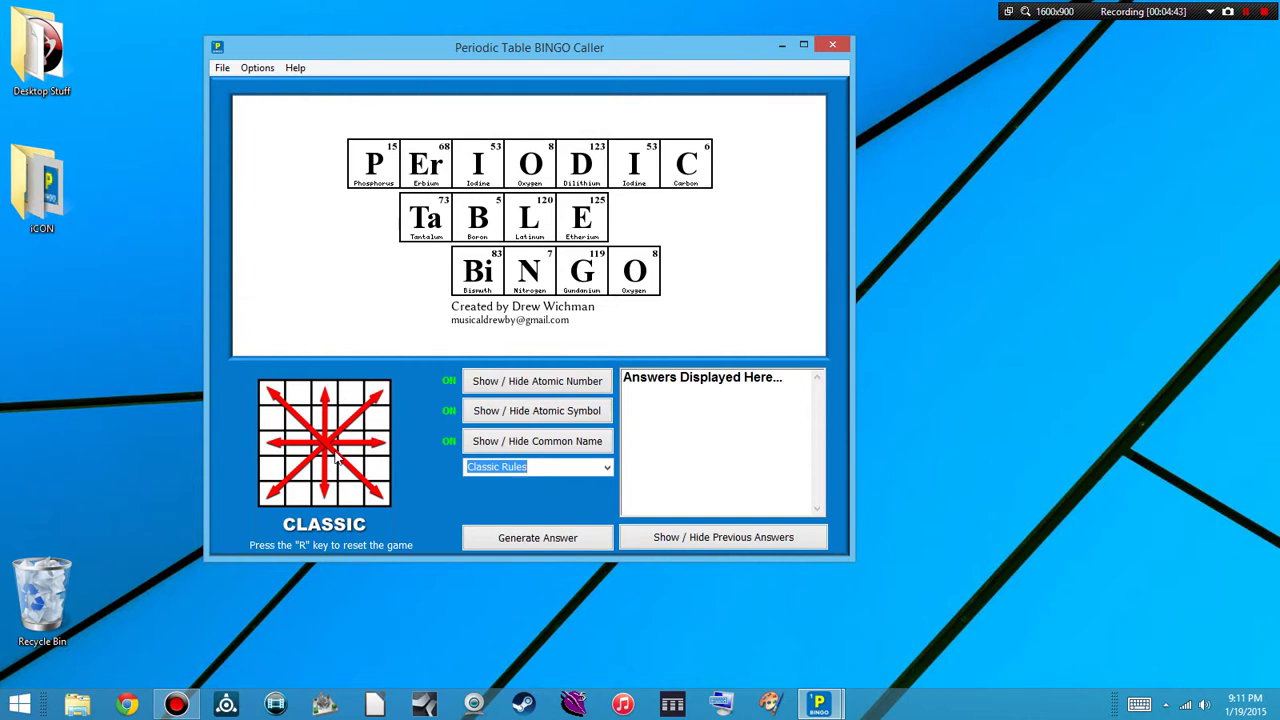
Preview the winning patterns for the Blackout, Beaker and Diamond game types.
click(608, 469)
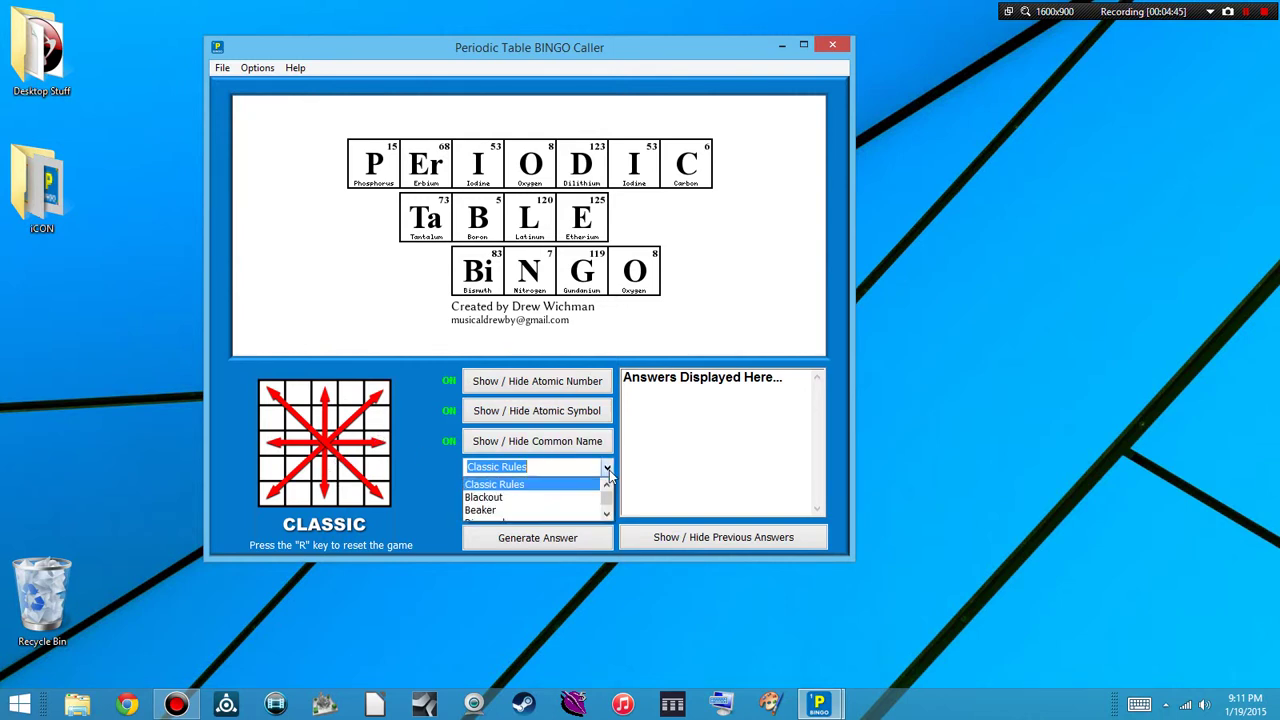
click(592, 499)
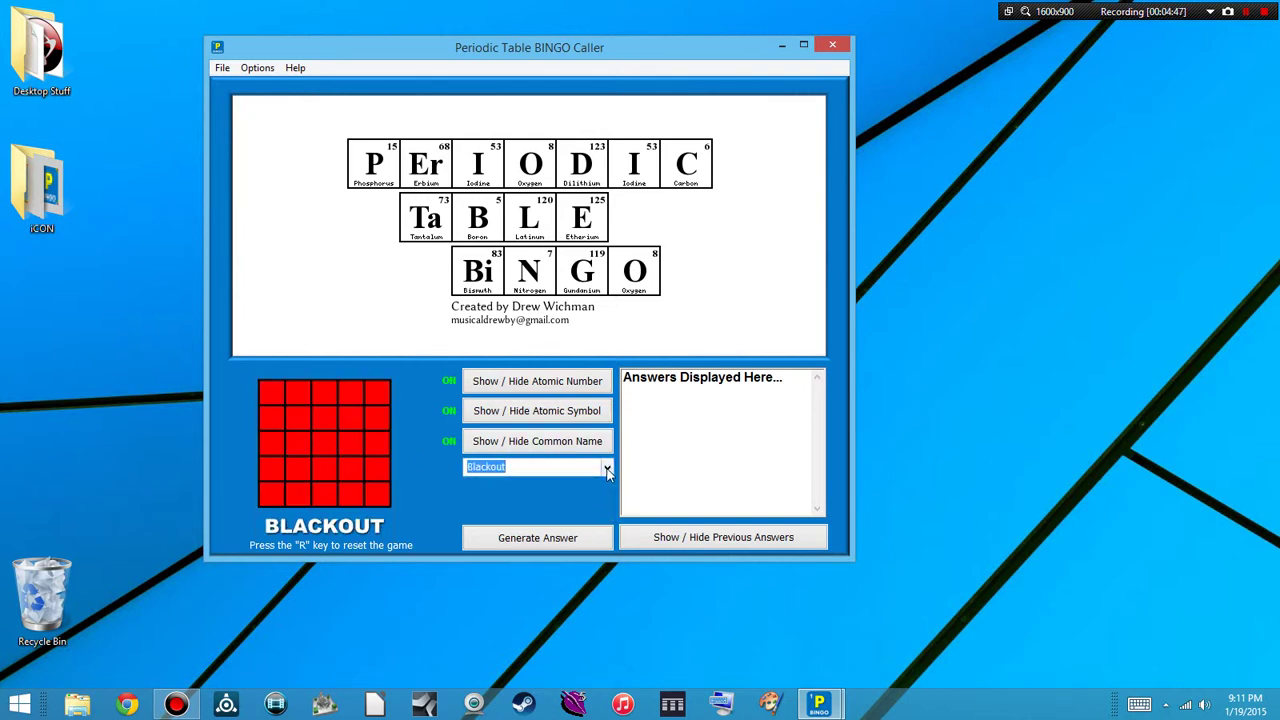
click(607, 468)
click(583, 498)
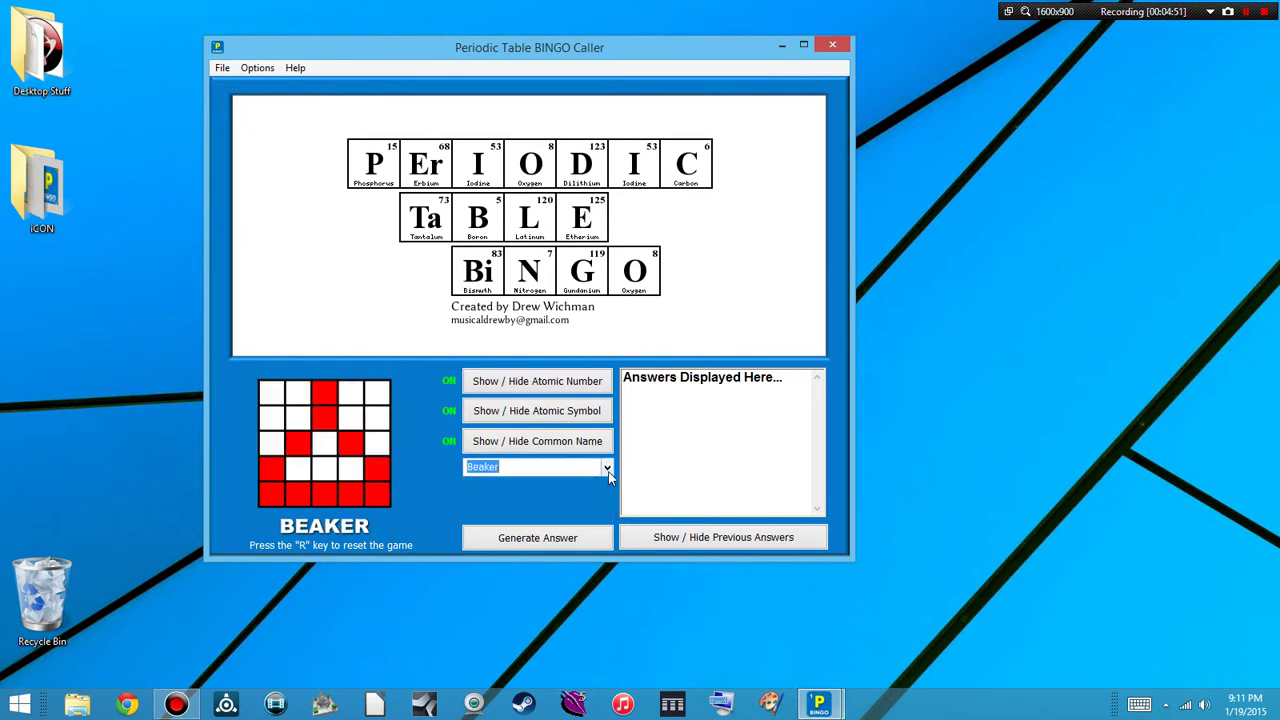
click(607, 468)
click(592, 497)
Preview the winning patterns for the Kite and Make A Wish game types.
click(606, 468)
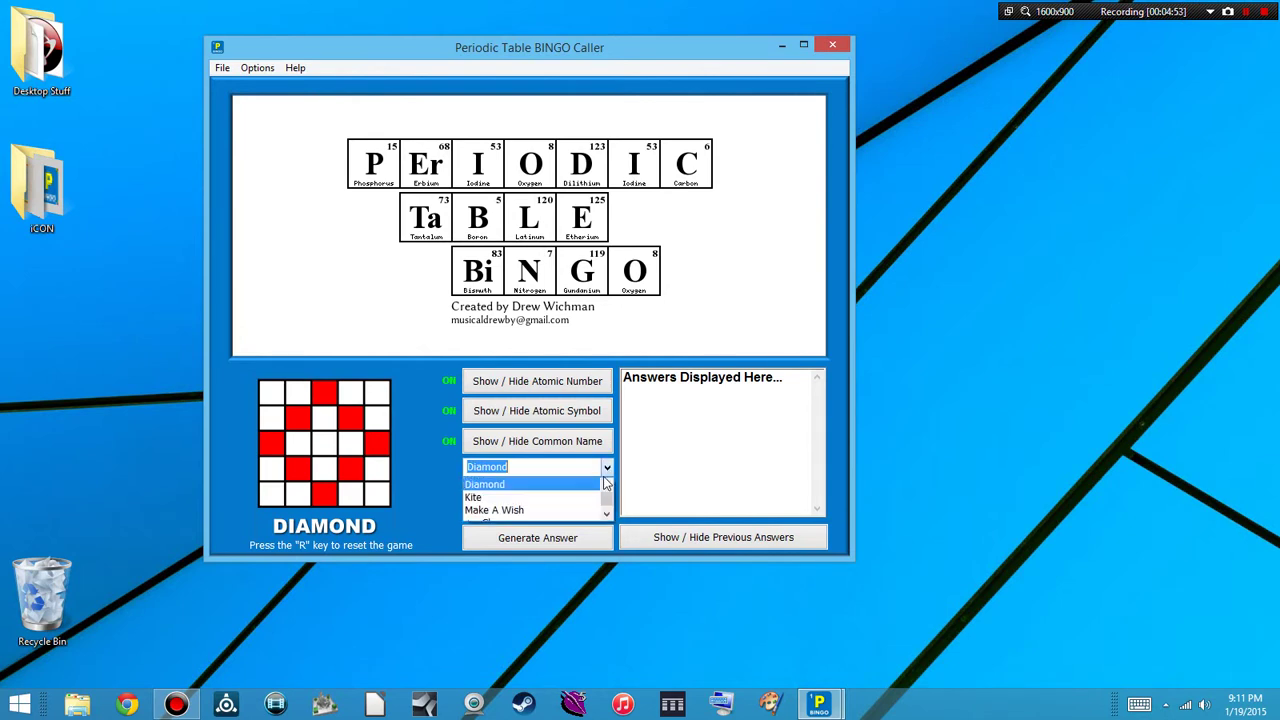
click(586, 498)
click(606, 469)
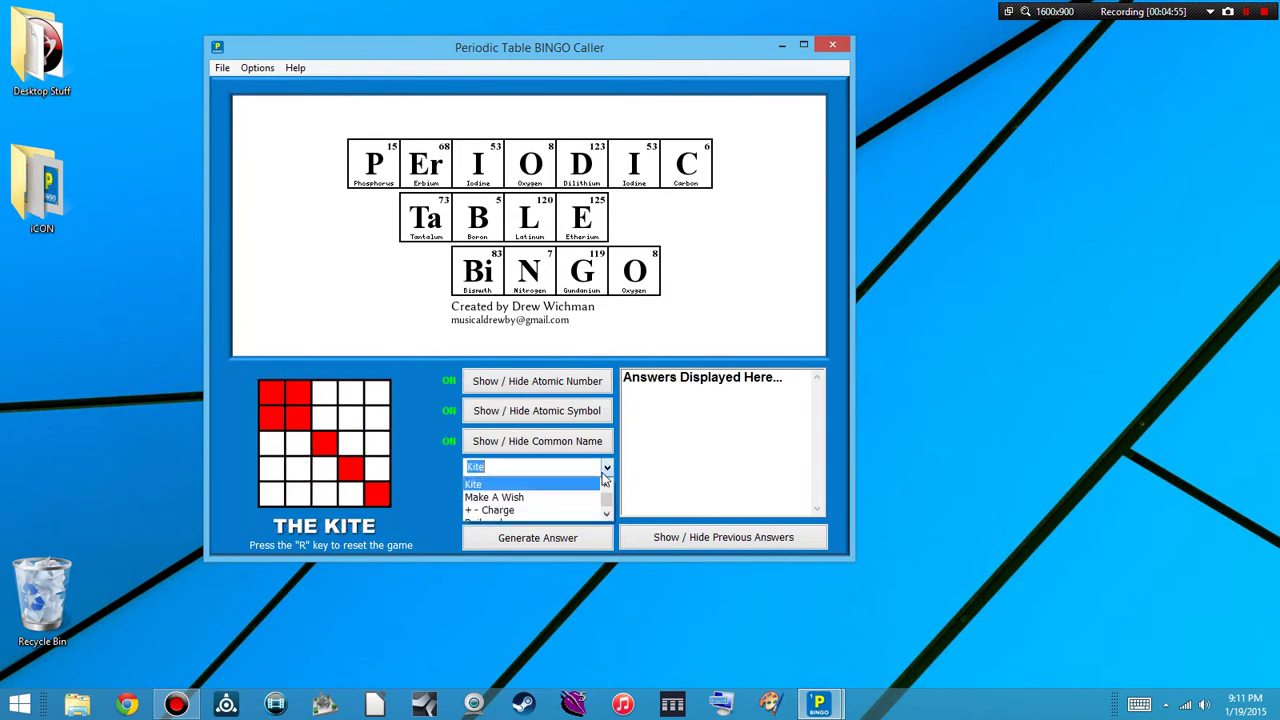
click(573, 498)
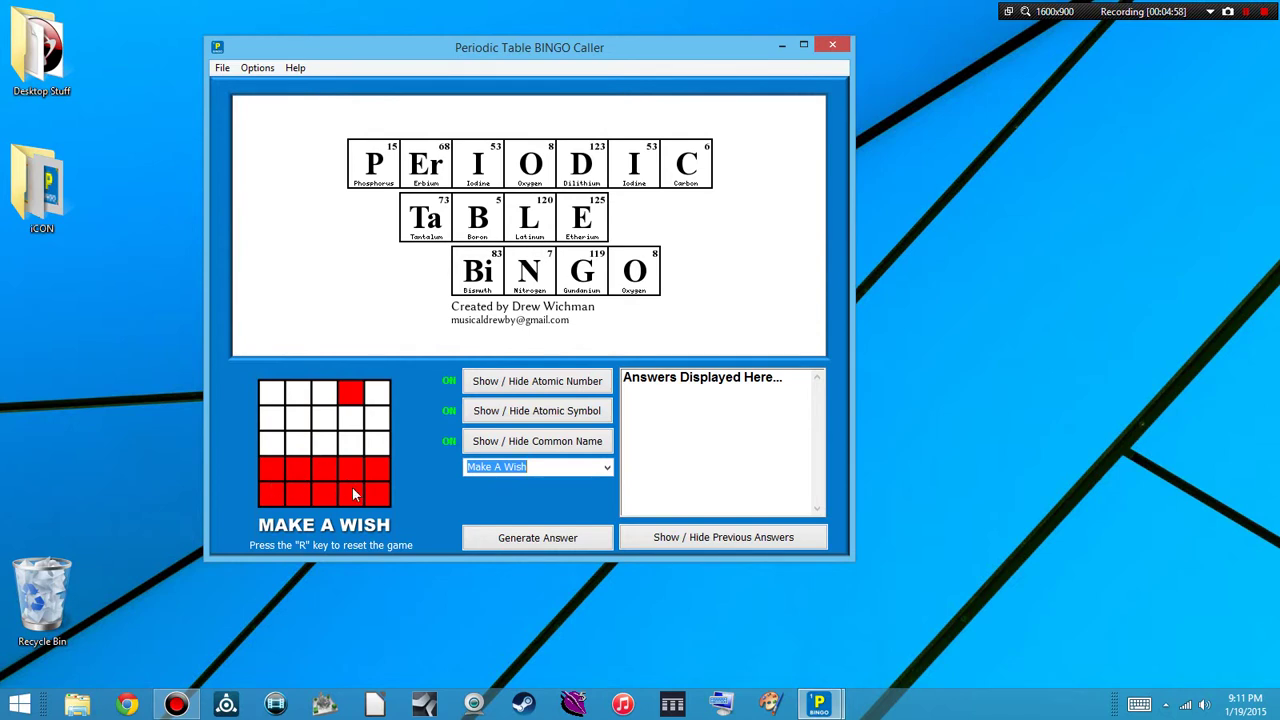
click(527, 467)
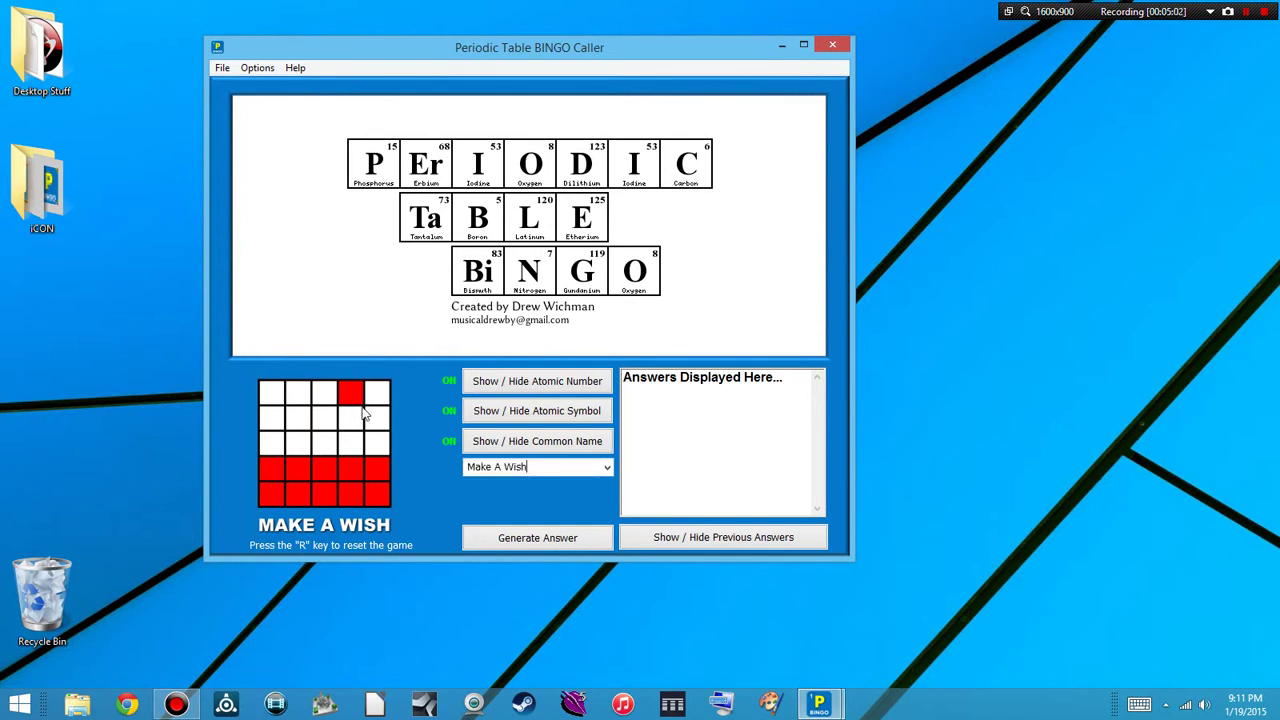
Switch the game type through + - Charge and Railroad to Target, viewing each winning pattern.
click(605, 468)
click(585, 499)
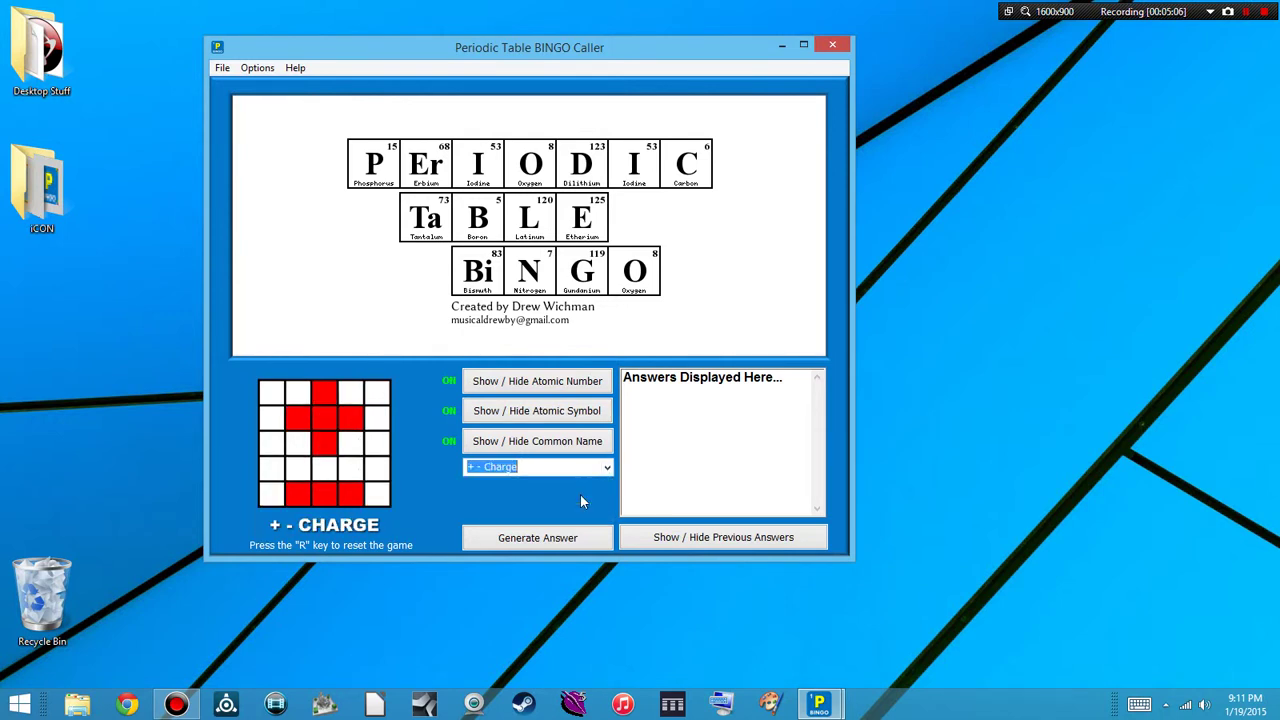
click(607, 469)
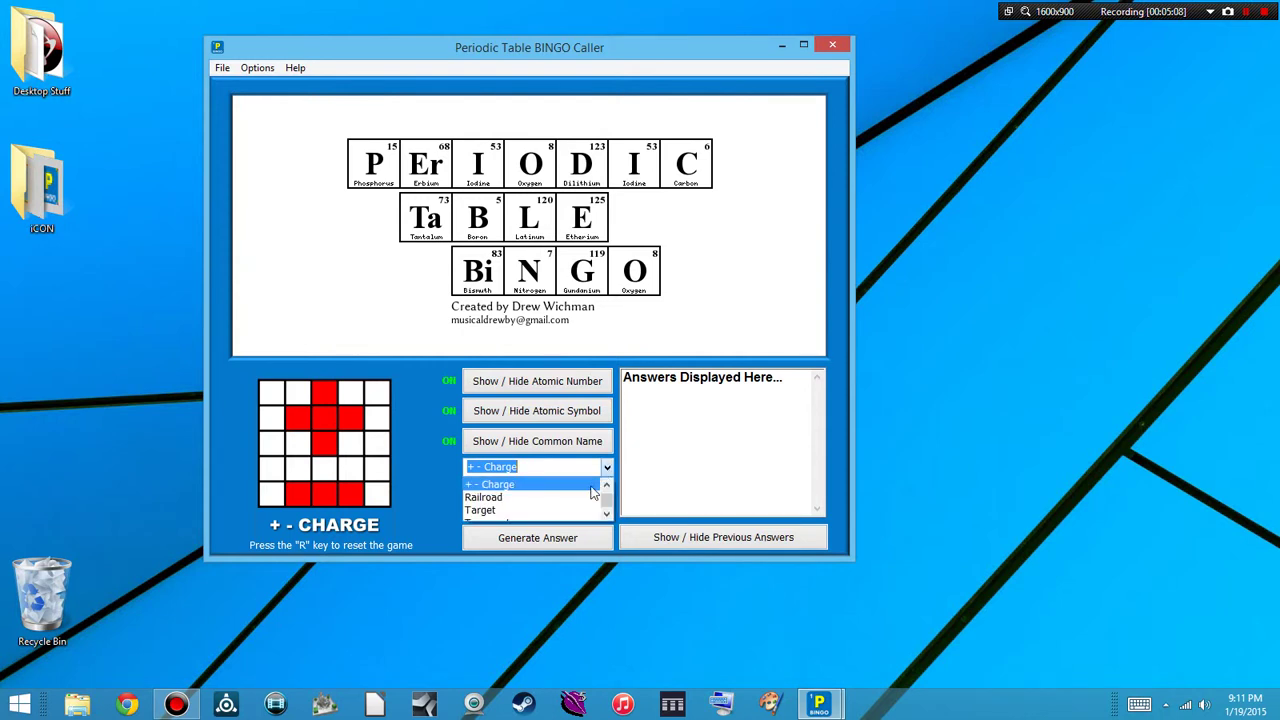
click(586, 497)
click(606, 467)
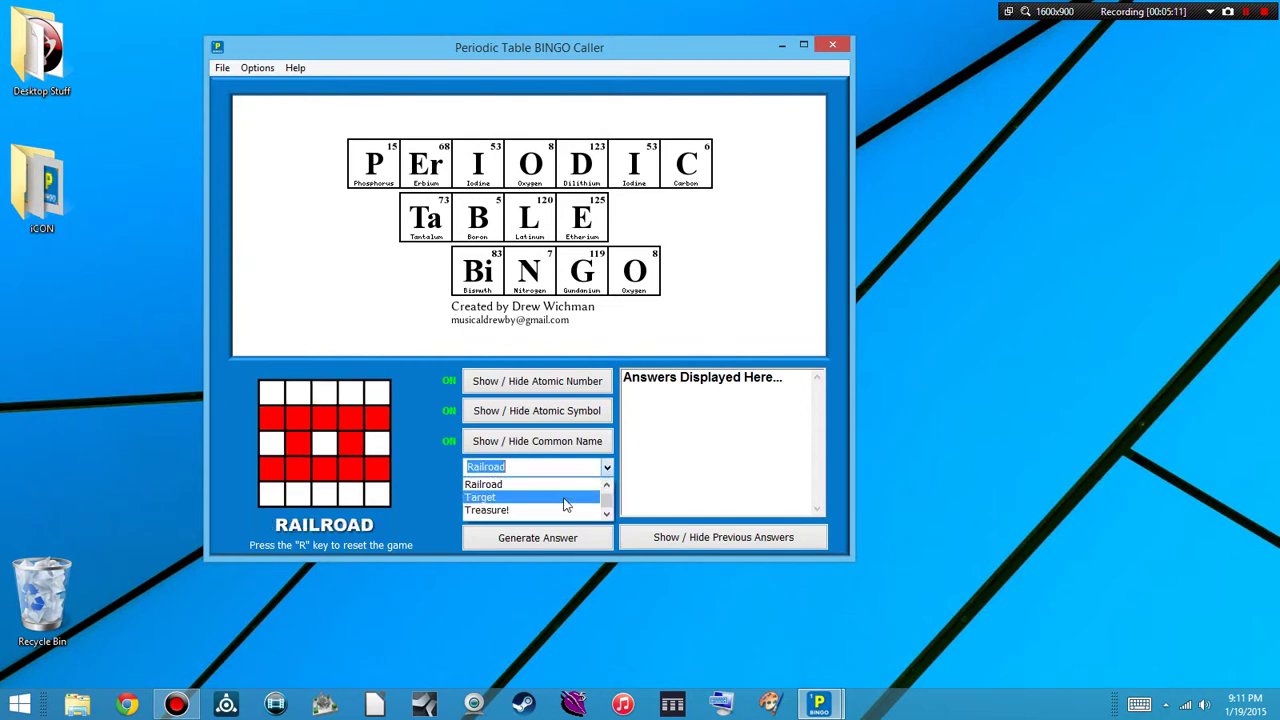
click(564, 498)
Preview the Treasure! pattern and set the game type to Target.
click(606, 467)
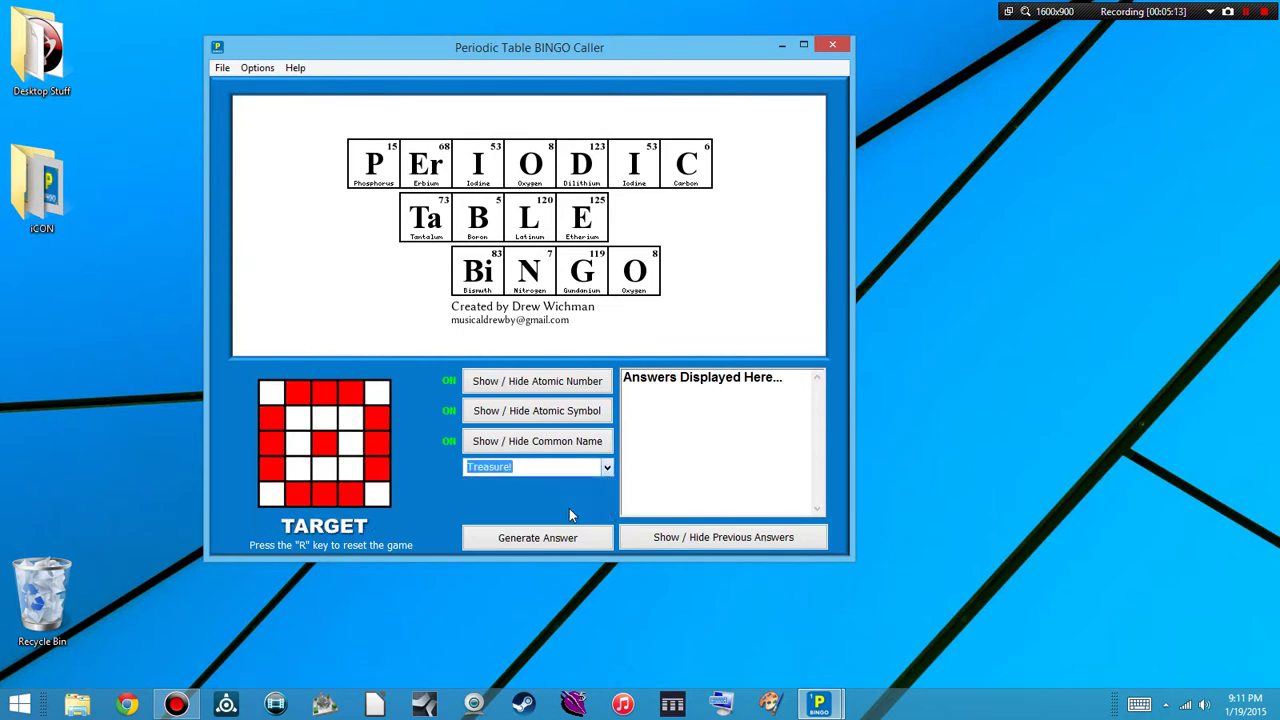
click(569, 510)
click(602, 470)
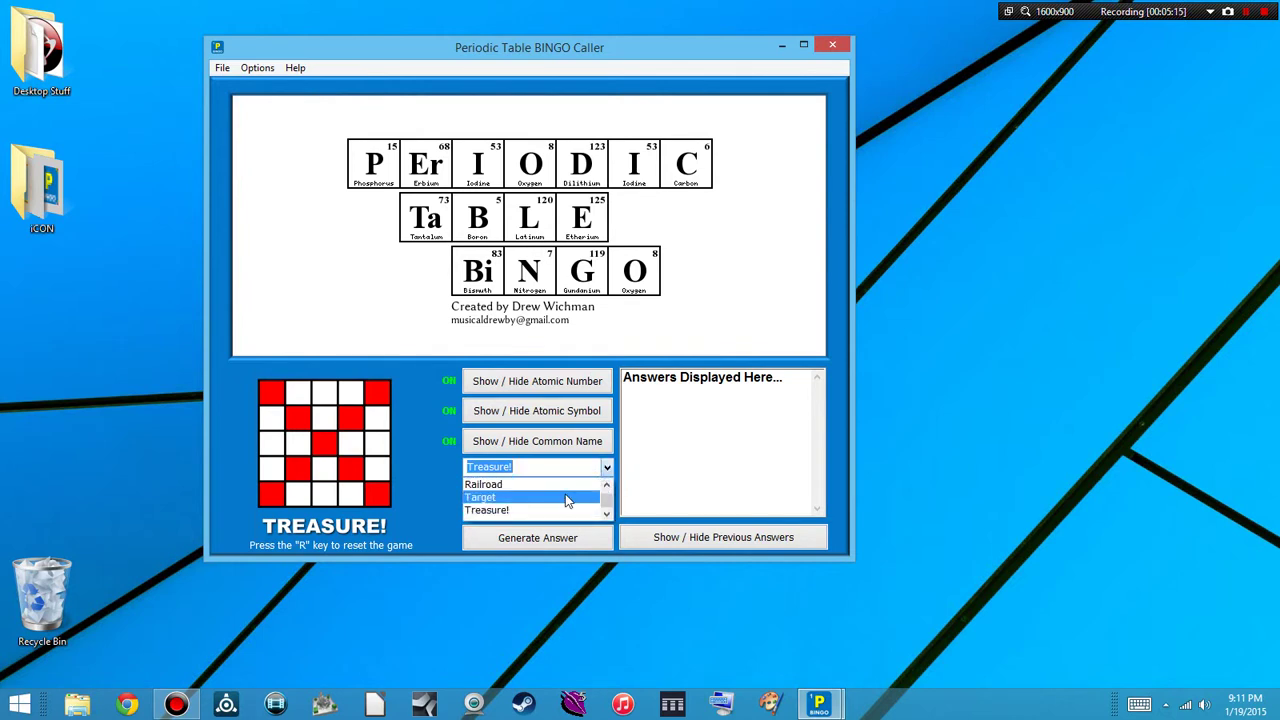
click(535, 499)
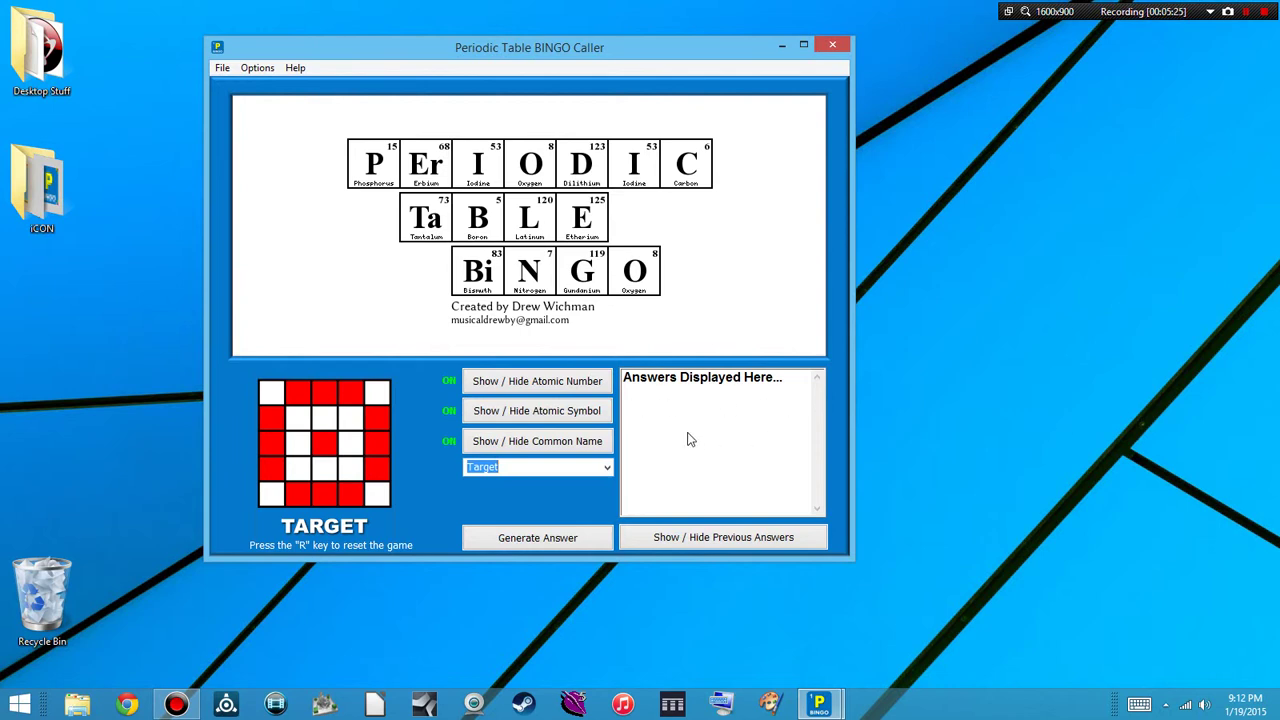
Toggle the previous answers list on and off, leave it hidden, and generate the first answer.
click(703, 541)
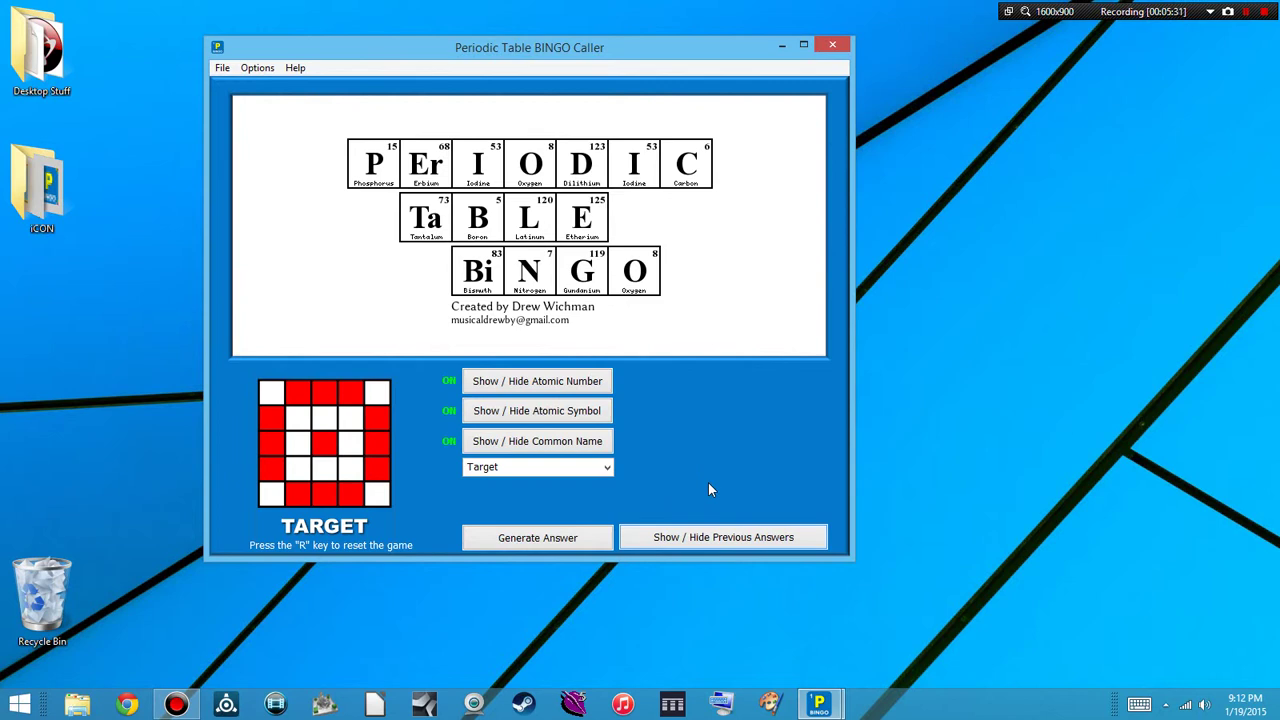
click(712, 540)
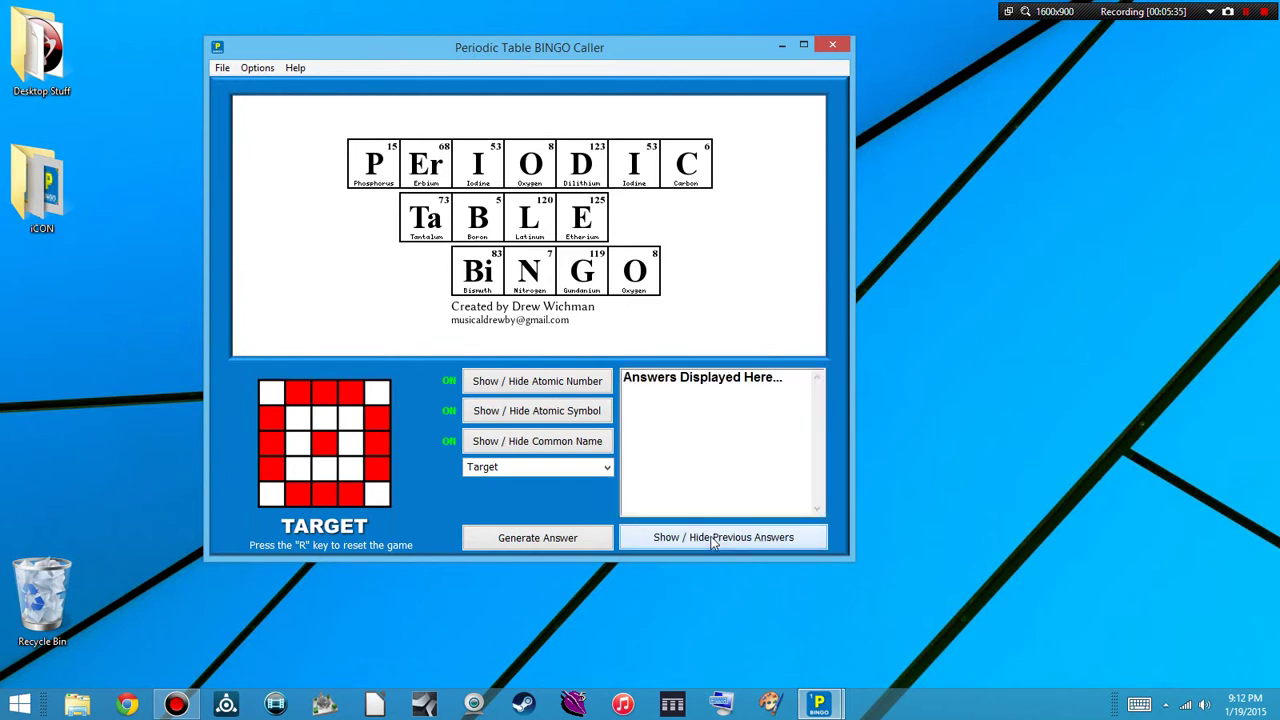
click(713, 541)
click(713, 541)
click(713, 541)
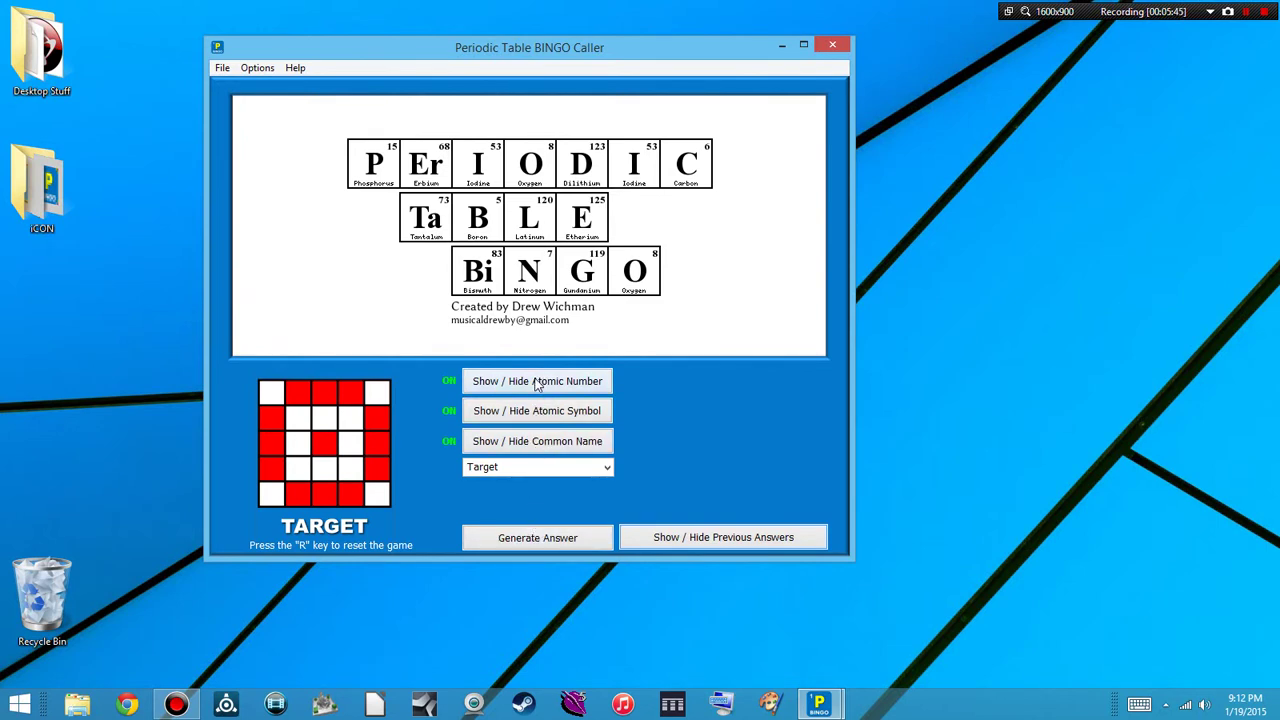
click(546, 538)
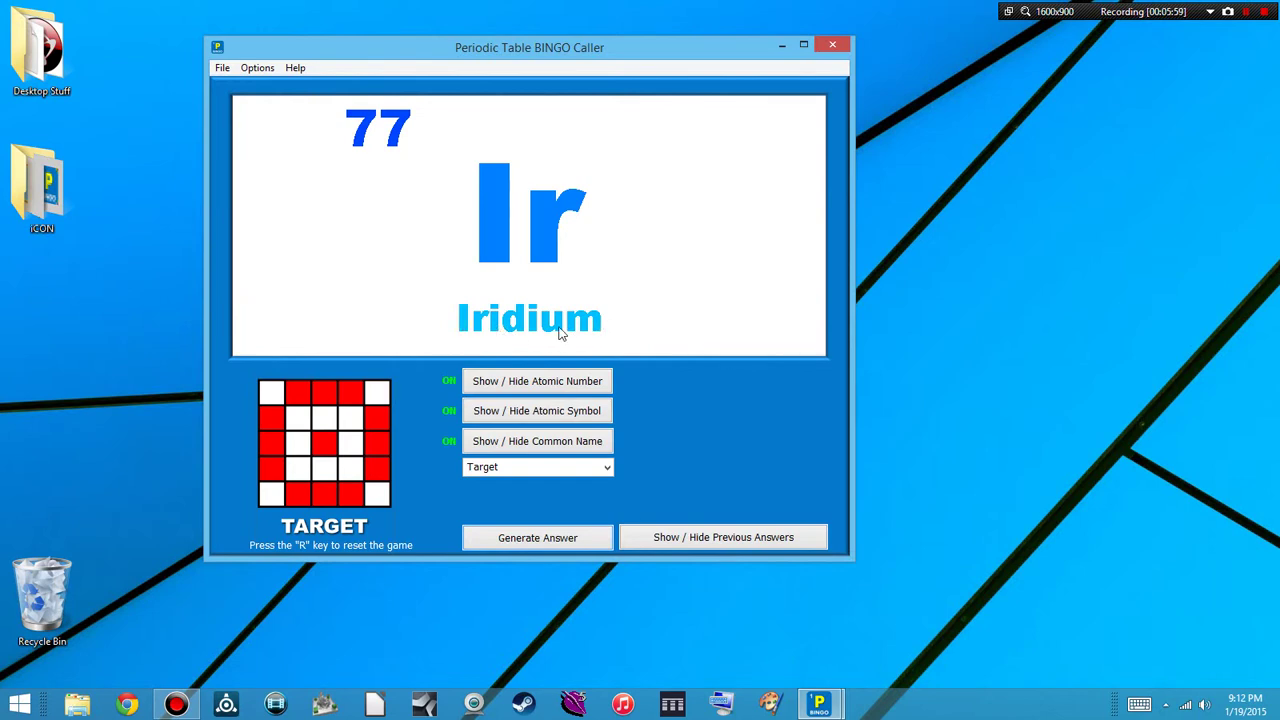
Display the atomic symbol, atomic number and common name each on its own, and turn all three back on.
click(540, 386)
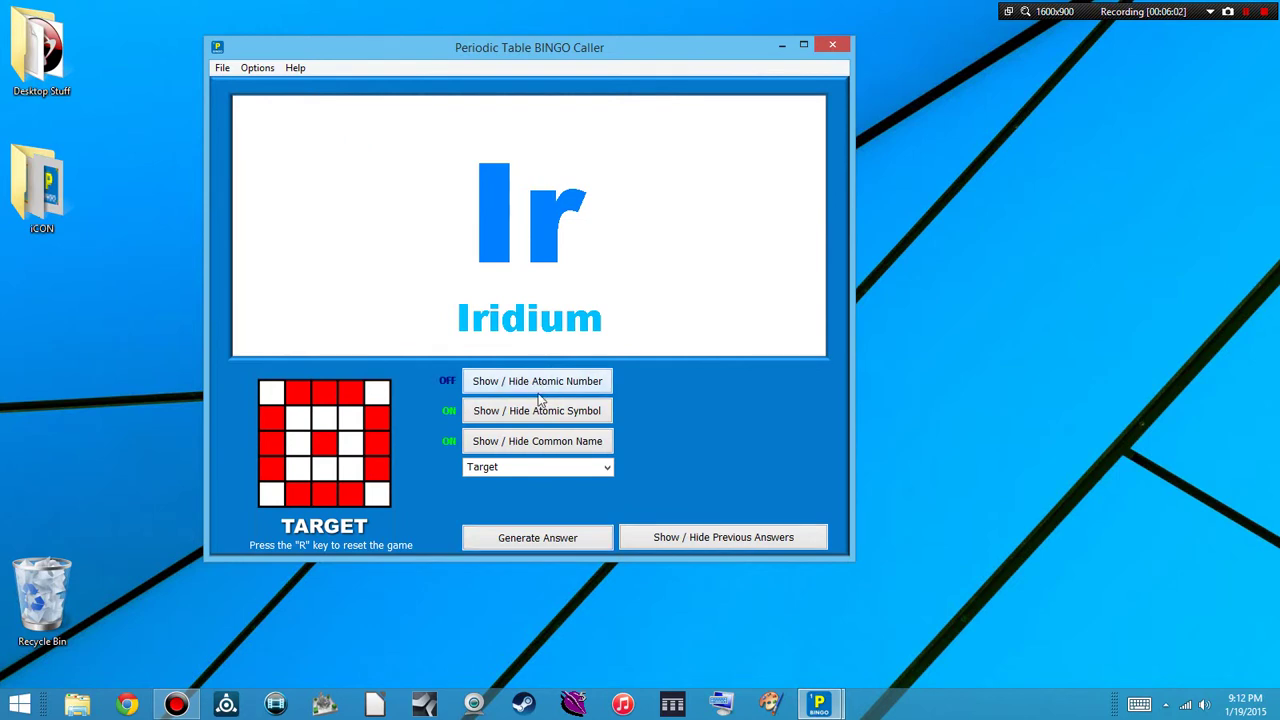
click(533, 443)
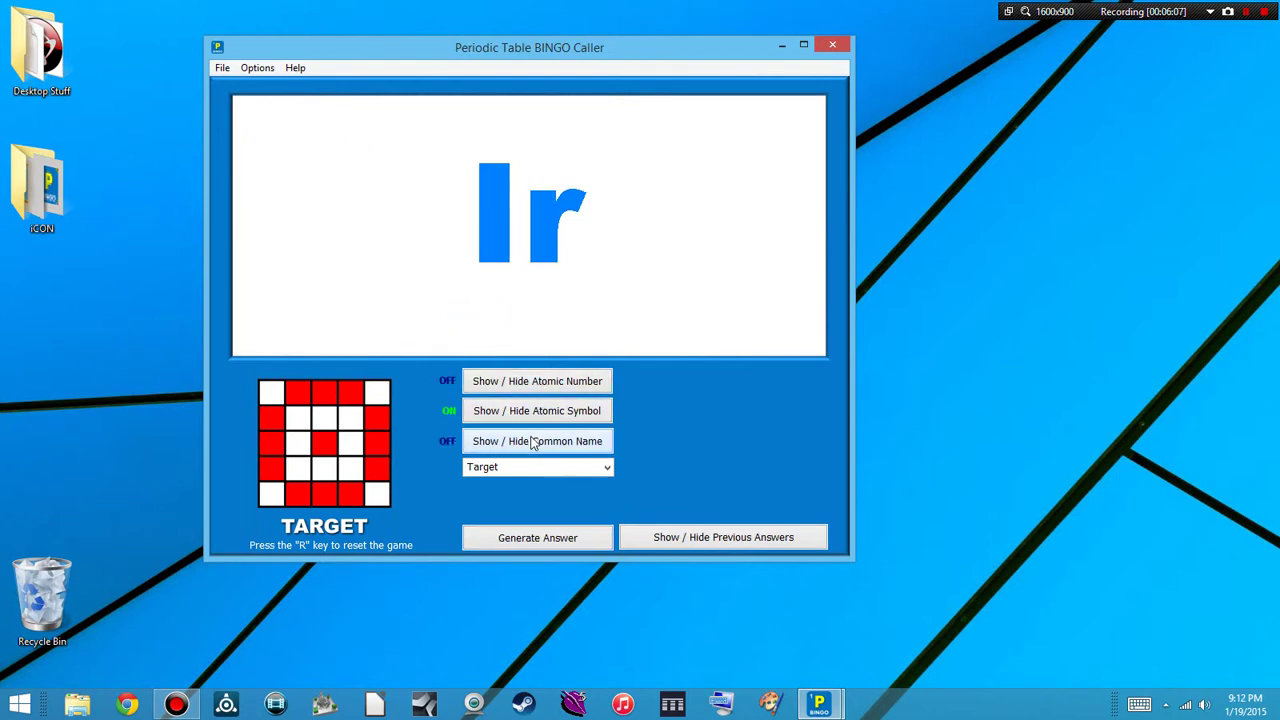
click(532, 418)
click(538, 385)
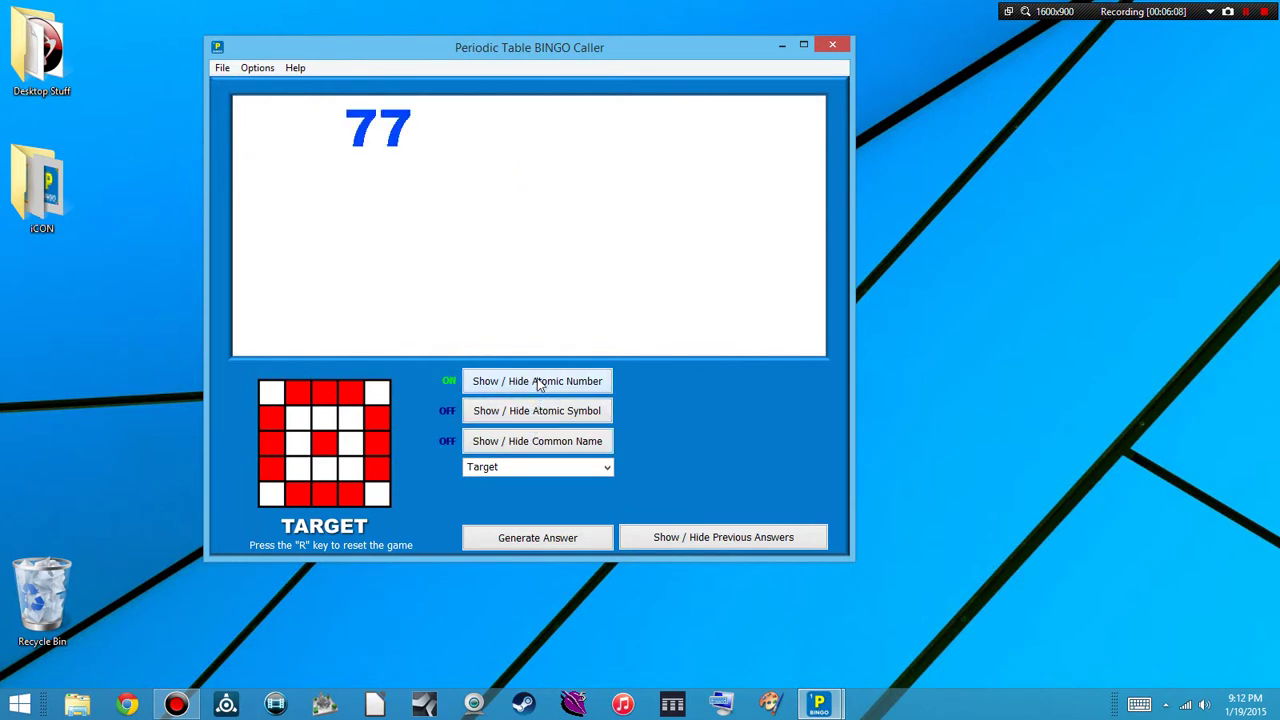
click(591, 391)
click(576, 441)
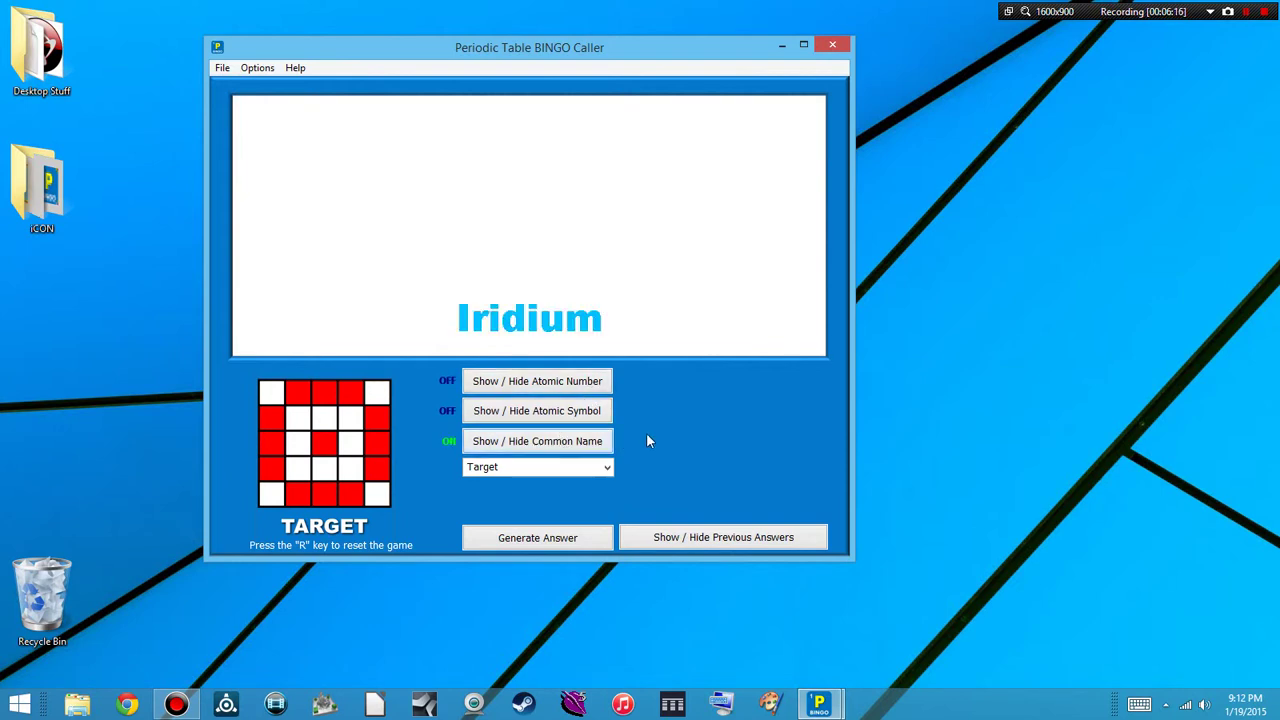
click(551, 386)
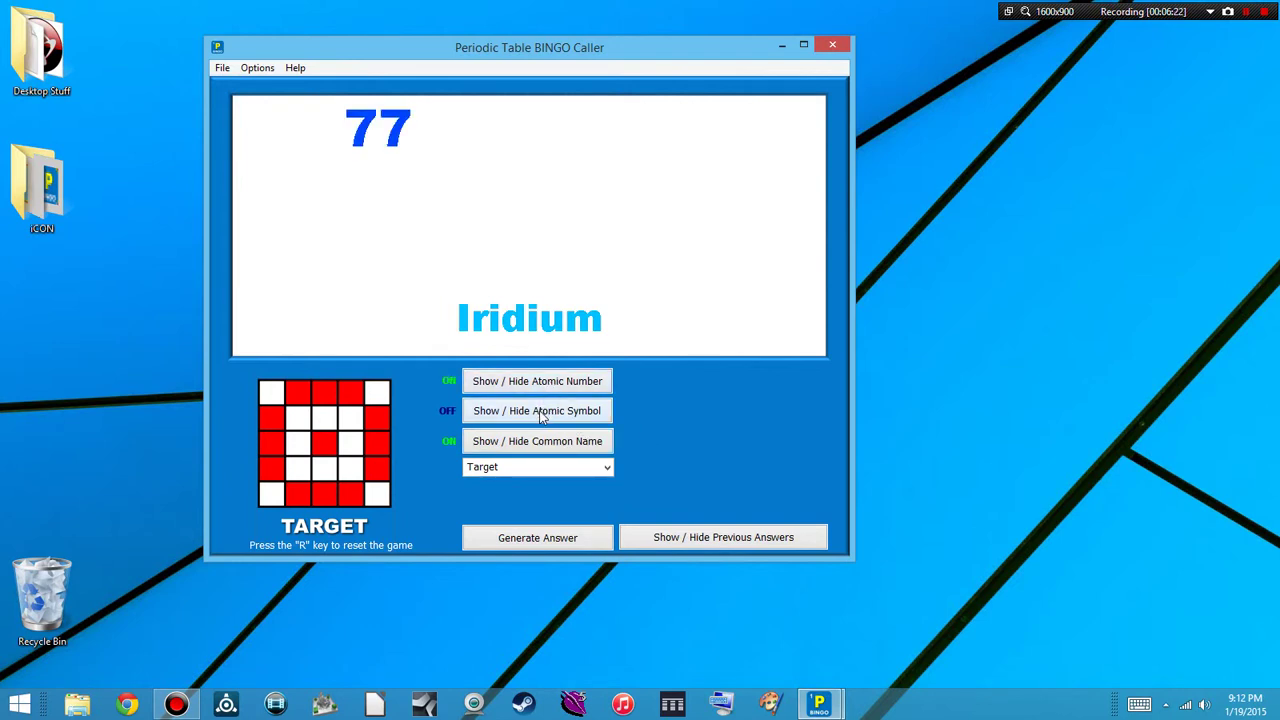
click(540, 417)
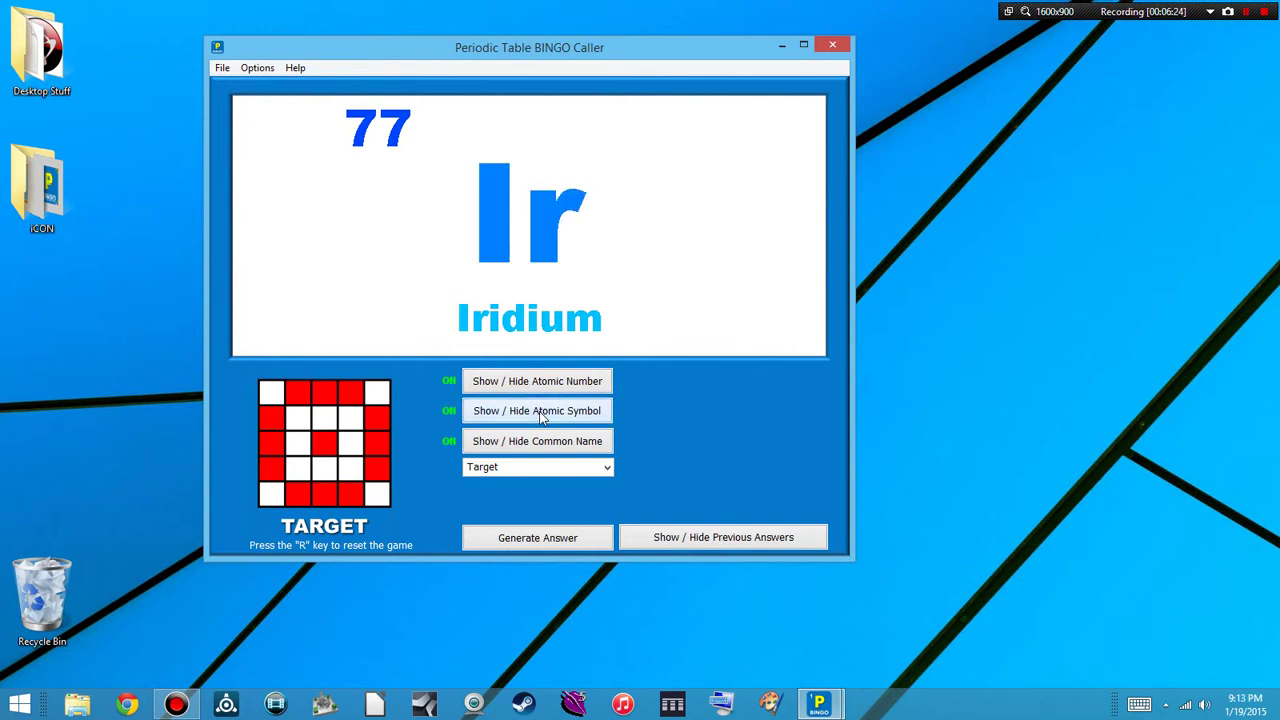
Generate answers up to the 8th call and show the previous answers list.
click(513, 538)
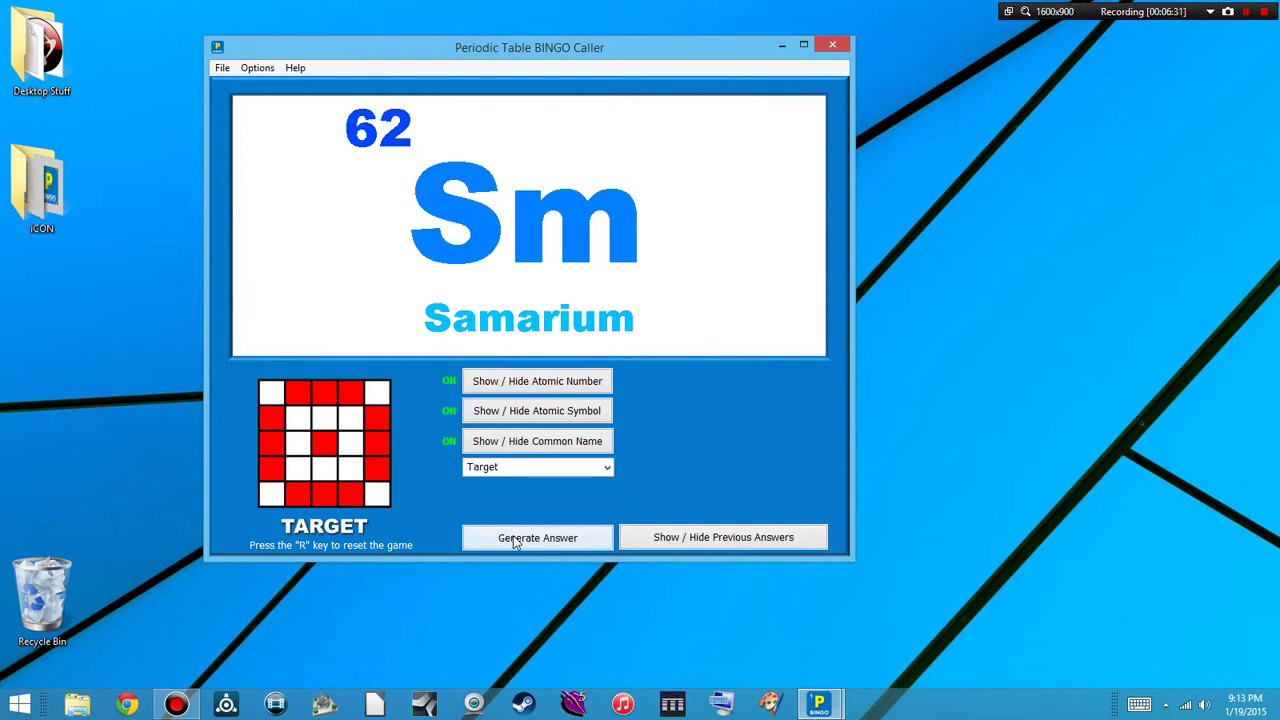
click(513, 537)
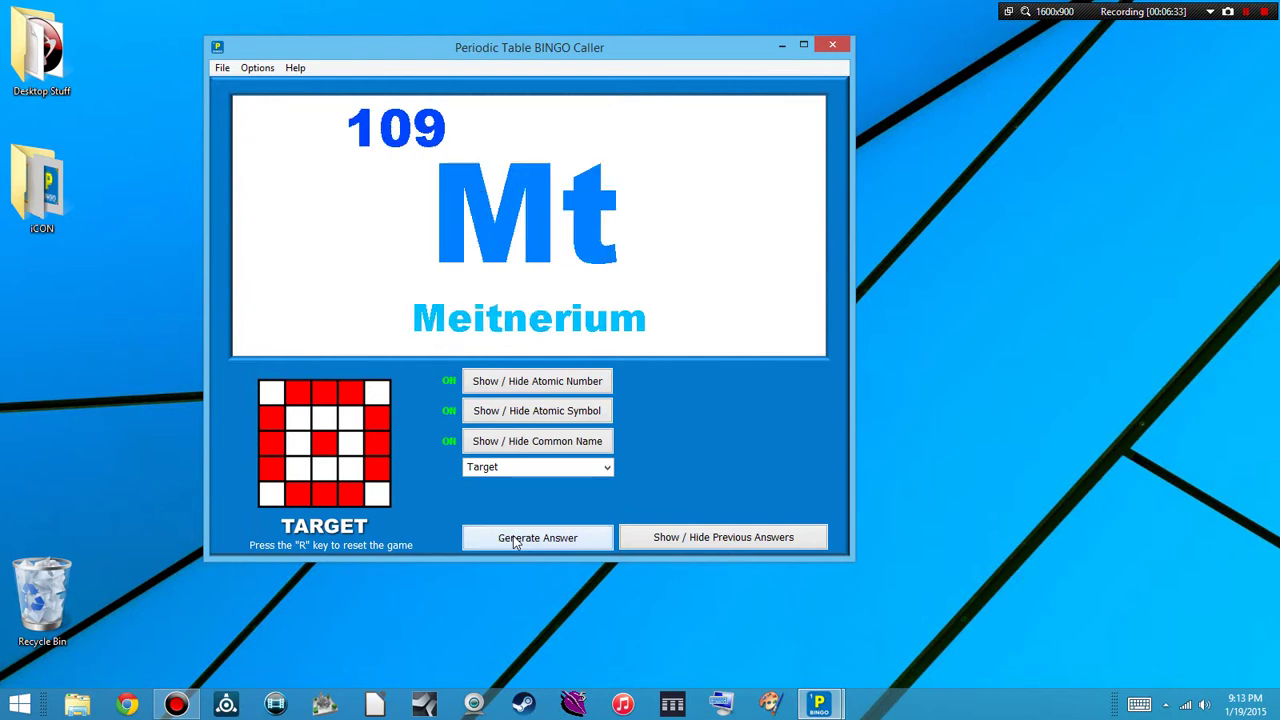
click(513, 538)
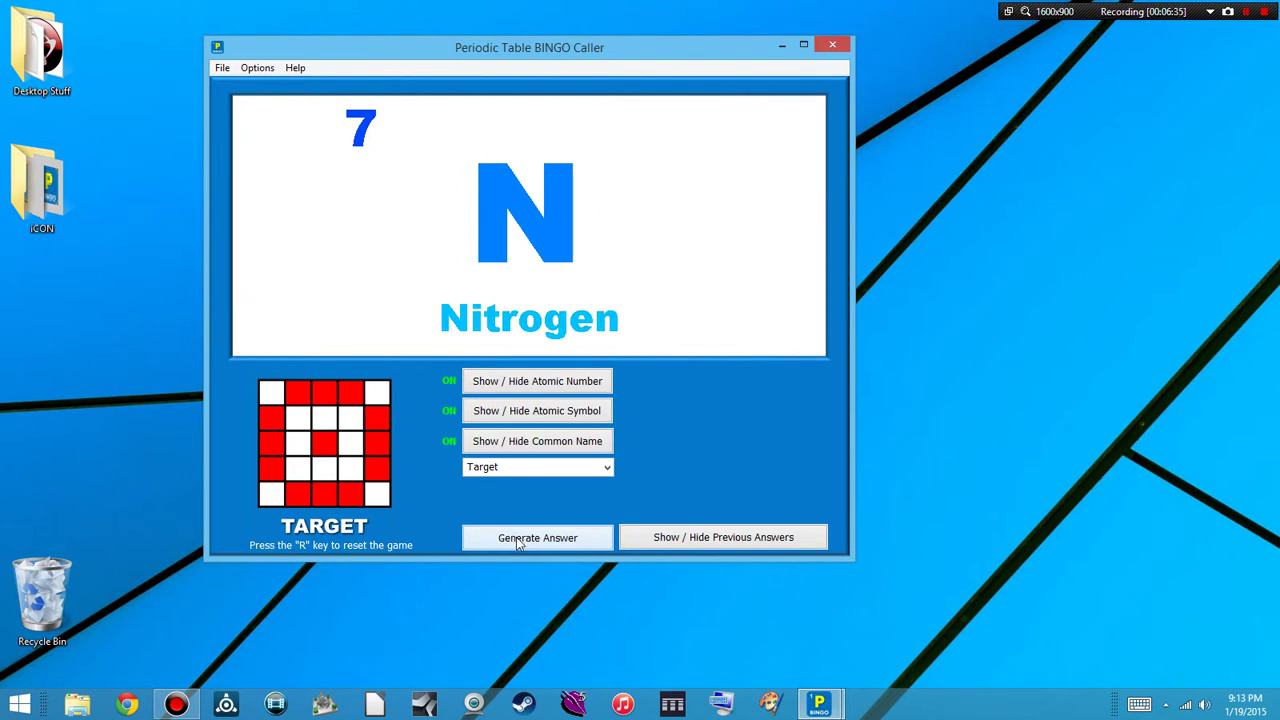
click(517, 539)
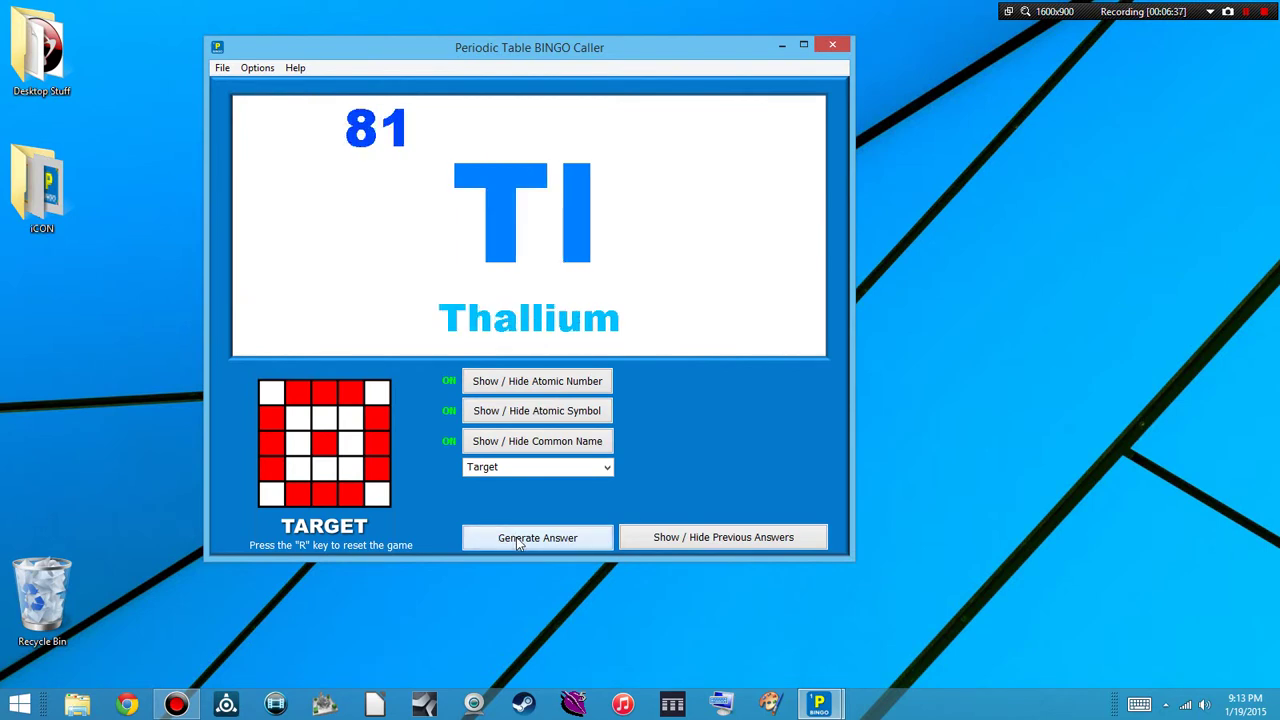
click(517, 539)
click(516, 537)
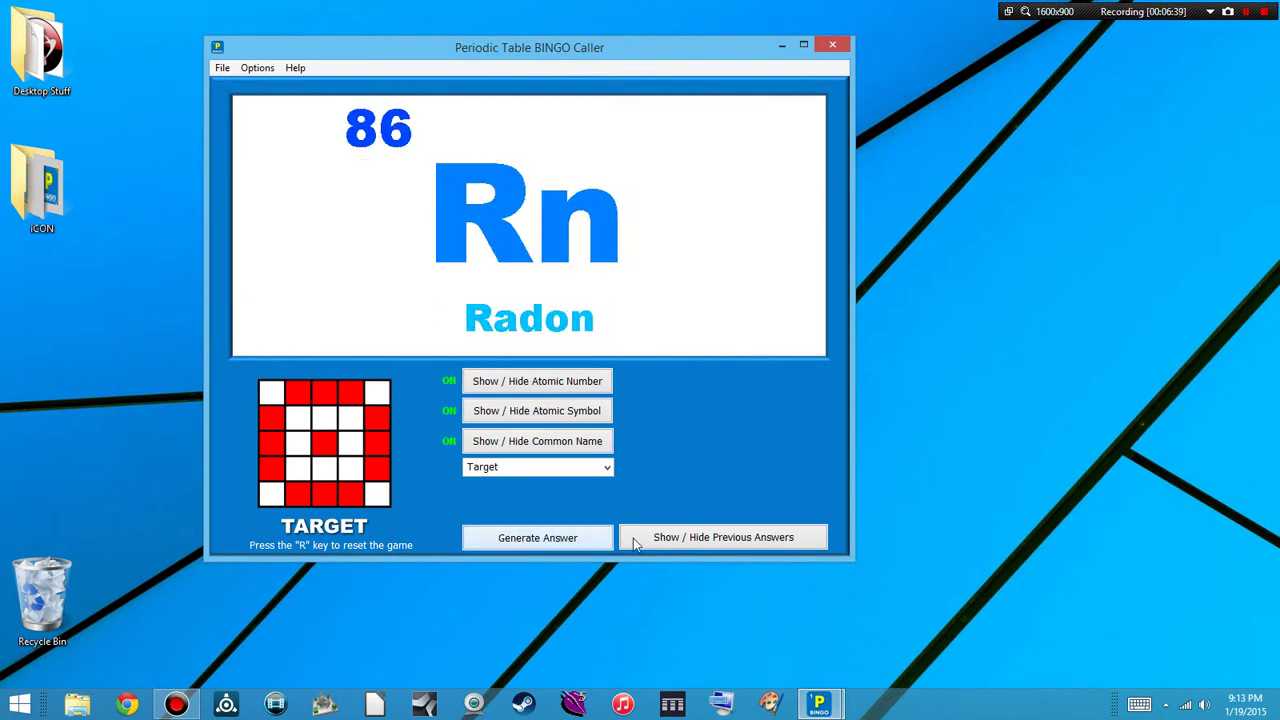
click(714, 537)
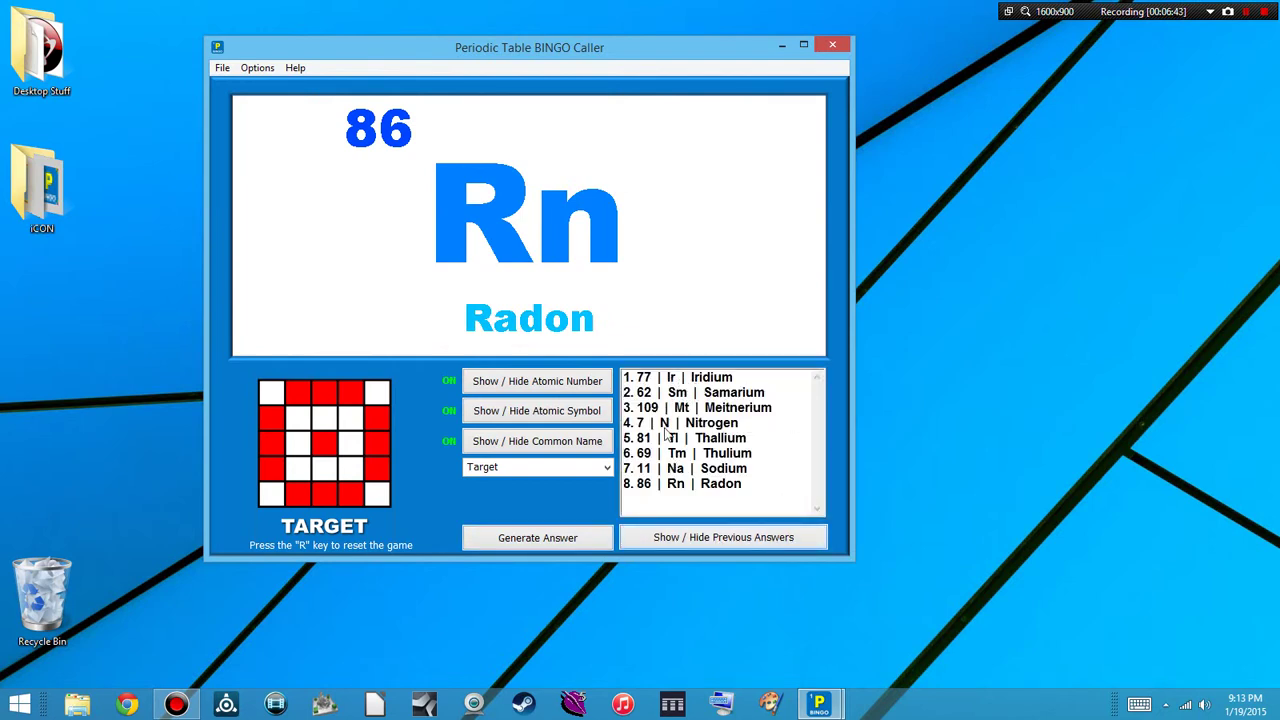
Generate answers up to the 20th call and review the previous answers list from the first entry to the last.
click(573, 538)
click(573, 538)
click(573, 538)
click(573, 538)
click(573, 538)
click(573, 538)
click(573, 538)
click(573, 538)
click(573, 538)
click(573, 538)
click(573, 538)
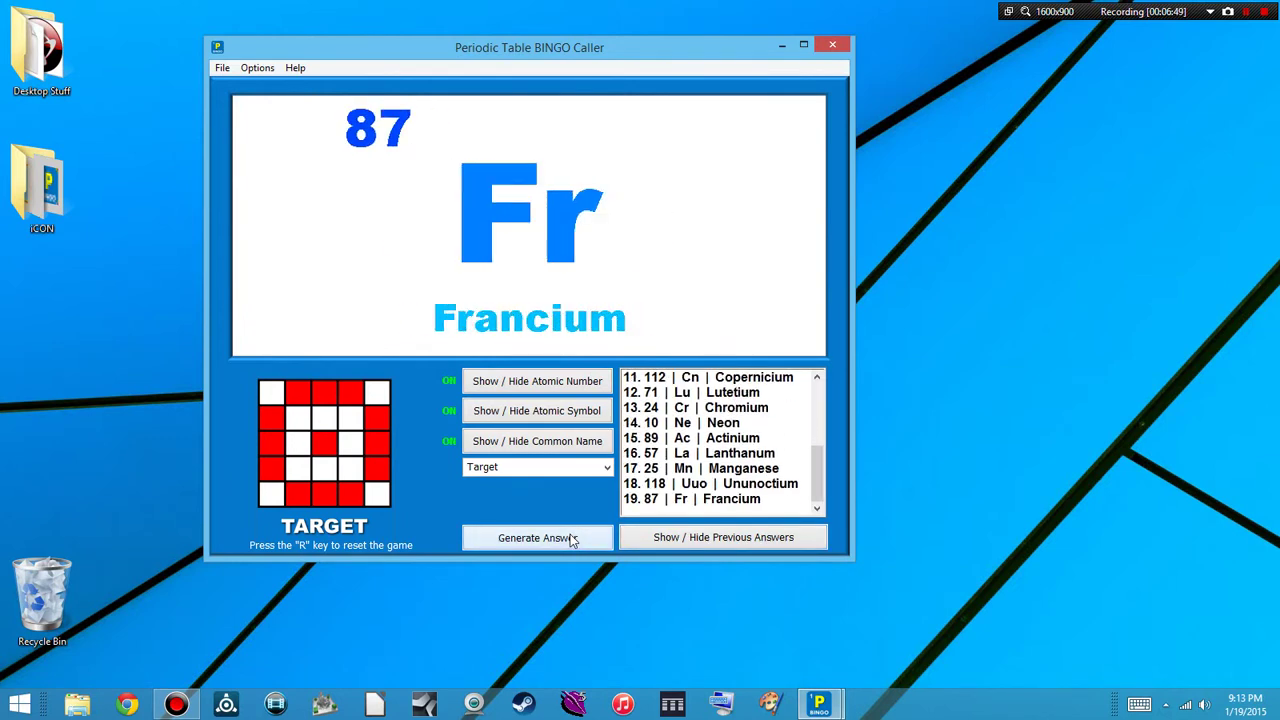
click(573, 538)
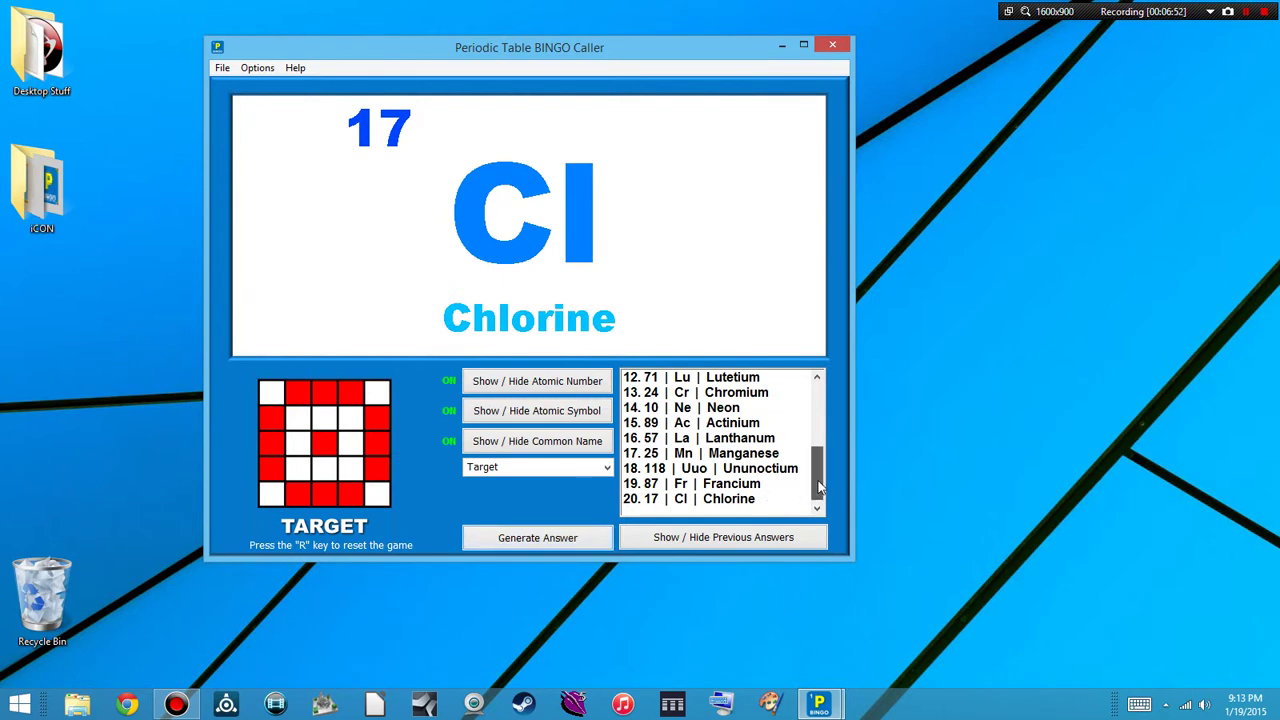
drag(818, 487, 820, 425)
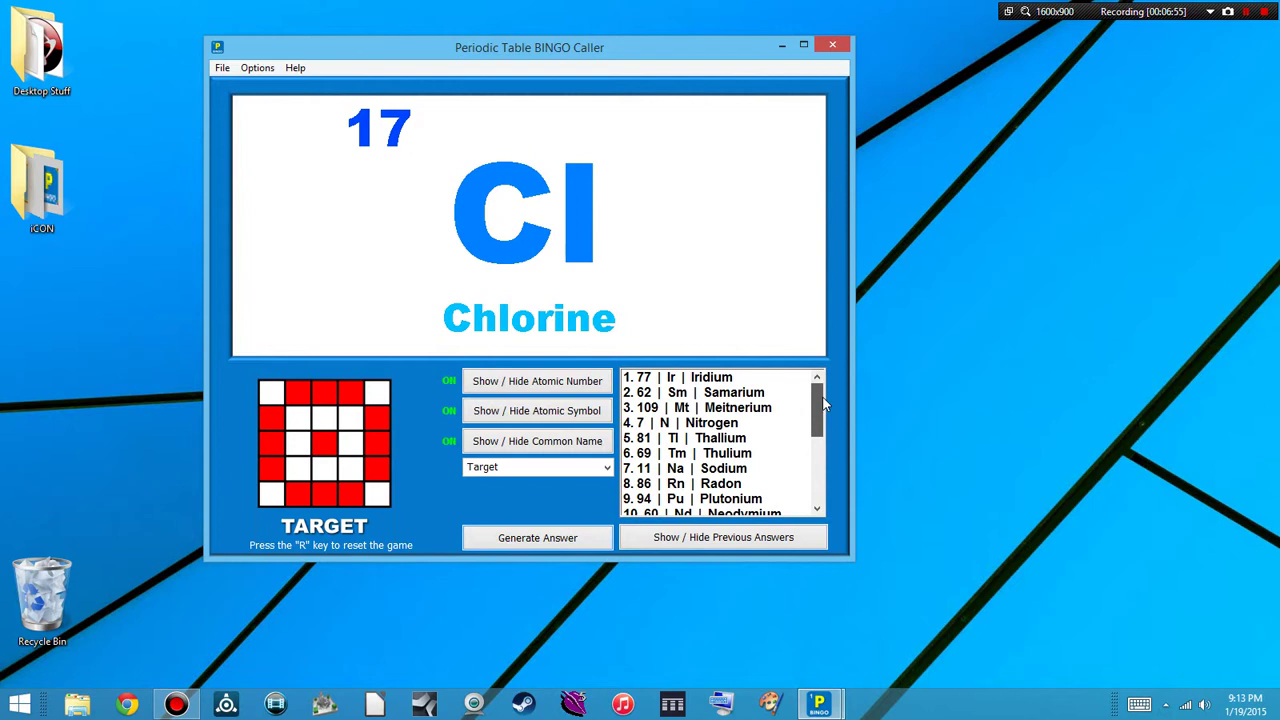
drag(822, 406, 818, 490)
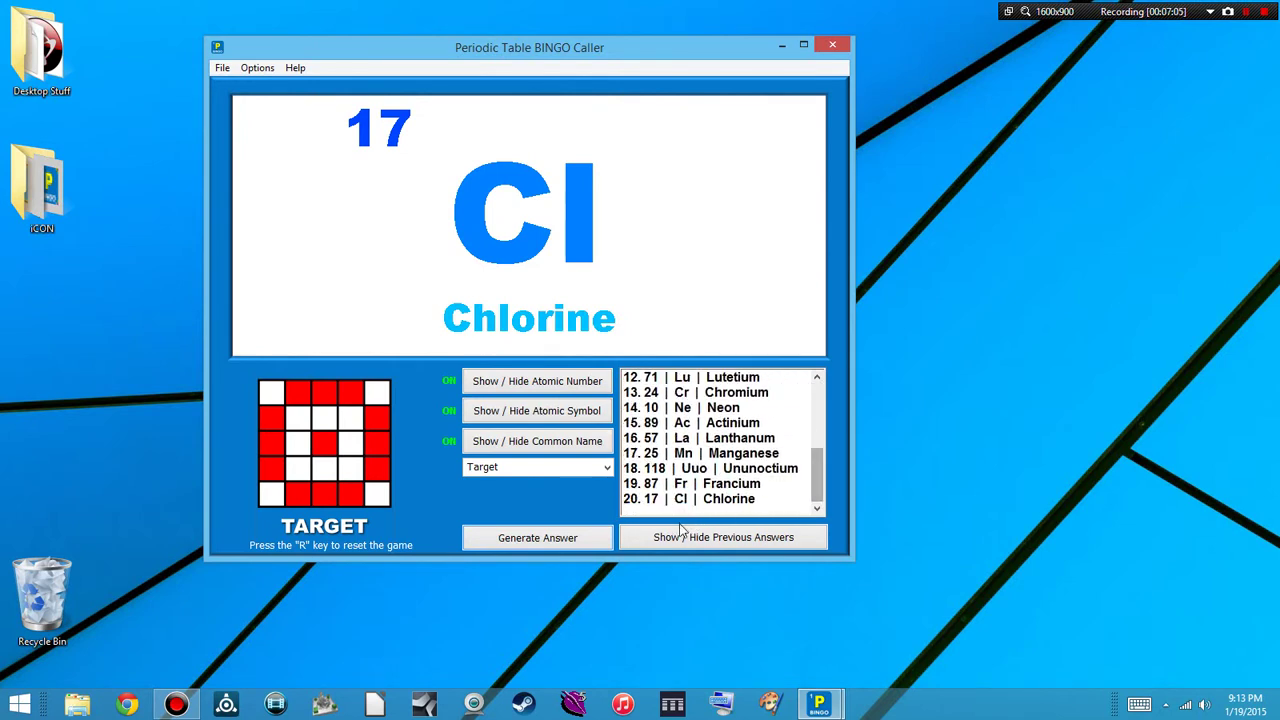
Keep generating answers until the 50th element has been called.
click(578, 539)
click(577, 539)
click(577, 539)
click(577, 538)
click(577, 538)
click(577, 537)
click(577, 537)
click(575, 532)
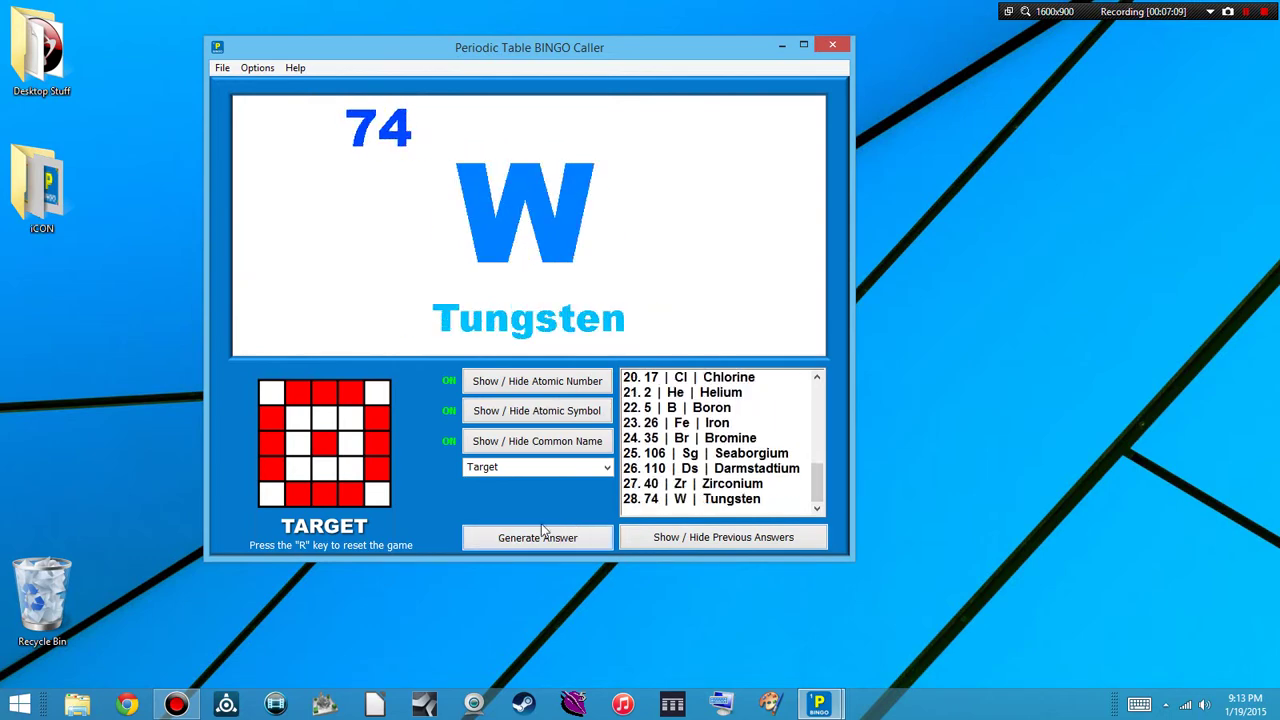
click(553, 535)
click(550, 536)
click(550, 536)
click(549, 536)
click(546, 539)
click(545, 540)
click(545, 540)
click(545, 540)
click(545, 540)
click(545, 540)
click(545, 540)
click(545, 540)
click(545, 540)
click(545, 540)
click(545, 540)
click(545, 540)
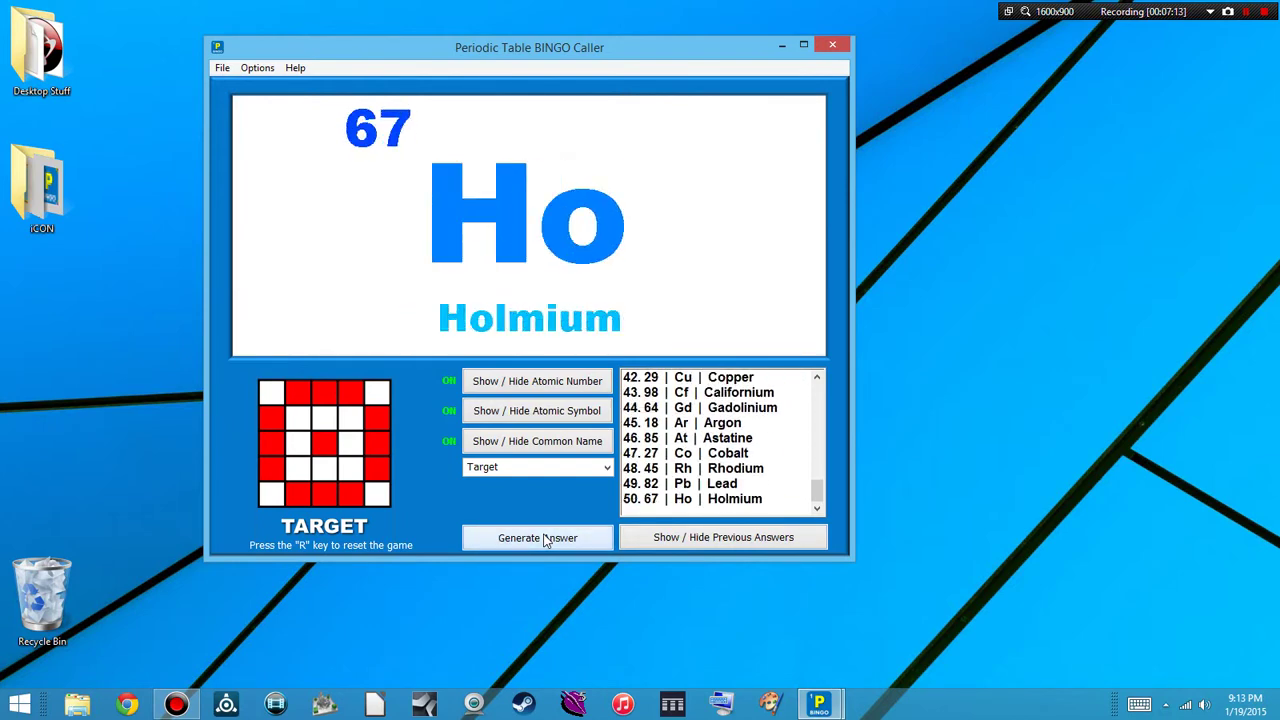
Generate several more answers past the 50th call with the previous answers list still open.
click(545, 540)
click(545, 540)
click(545, 540)
click(545, 540)
click(545, 540)
click(545, 540)
Turn off the common name and atomic number, and hide the previous answers list.
click(505, 448)
click(517, 384)
click(790, 545)
Keep generating answers with only the atomic symbol displayed until all 118 elements have been called.
click(578, 542)
click(573, 542)
click(572, 542)
click(572, 541)
click(572, 542)
click(572, 542)
click(572, 542)
click(572, 542)
click(572, 542)
click(572, 542)
click(572, 542)
click(572, 542)
click(572, 542)
click(572, 542)
click(572, 542)
click(572, 542)
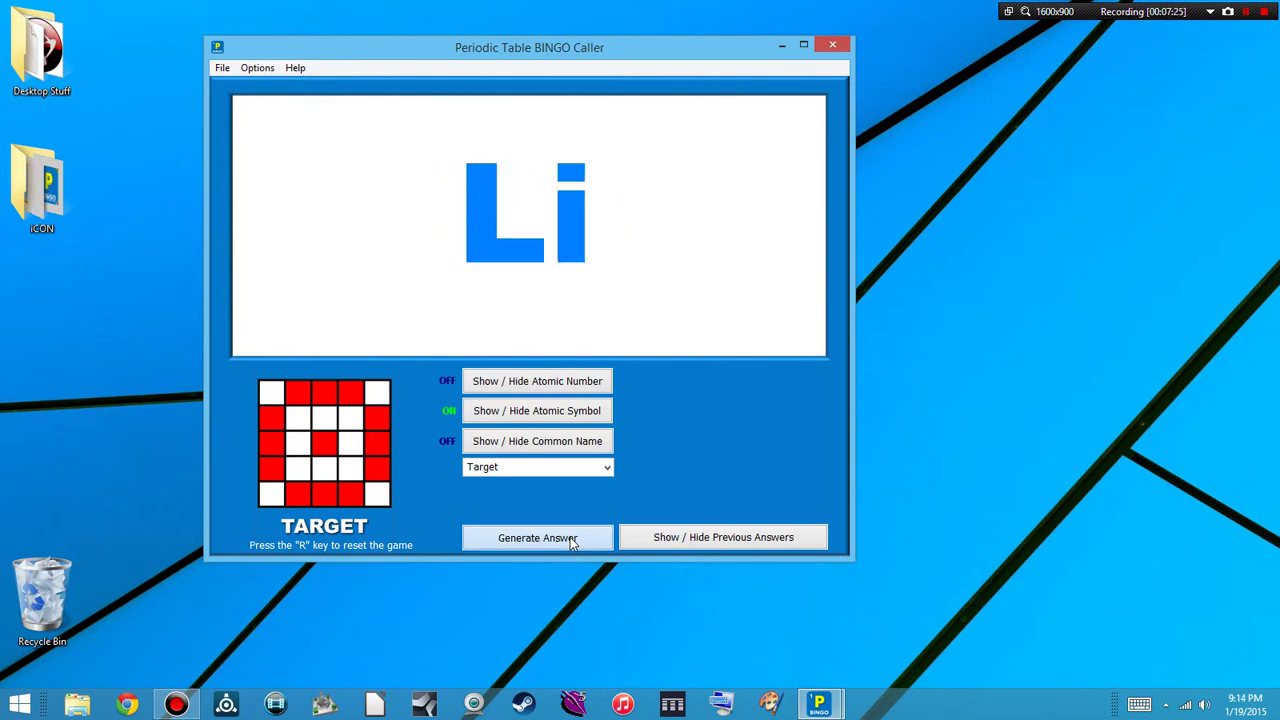
click(572, 542)
click(570, 538)
click(570, 538)
click(570, 538)
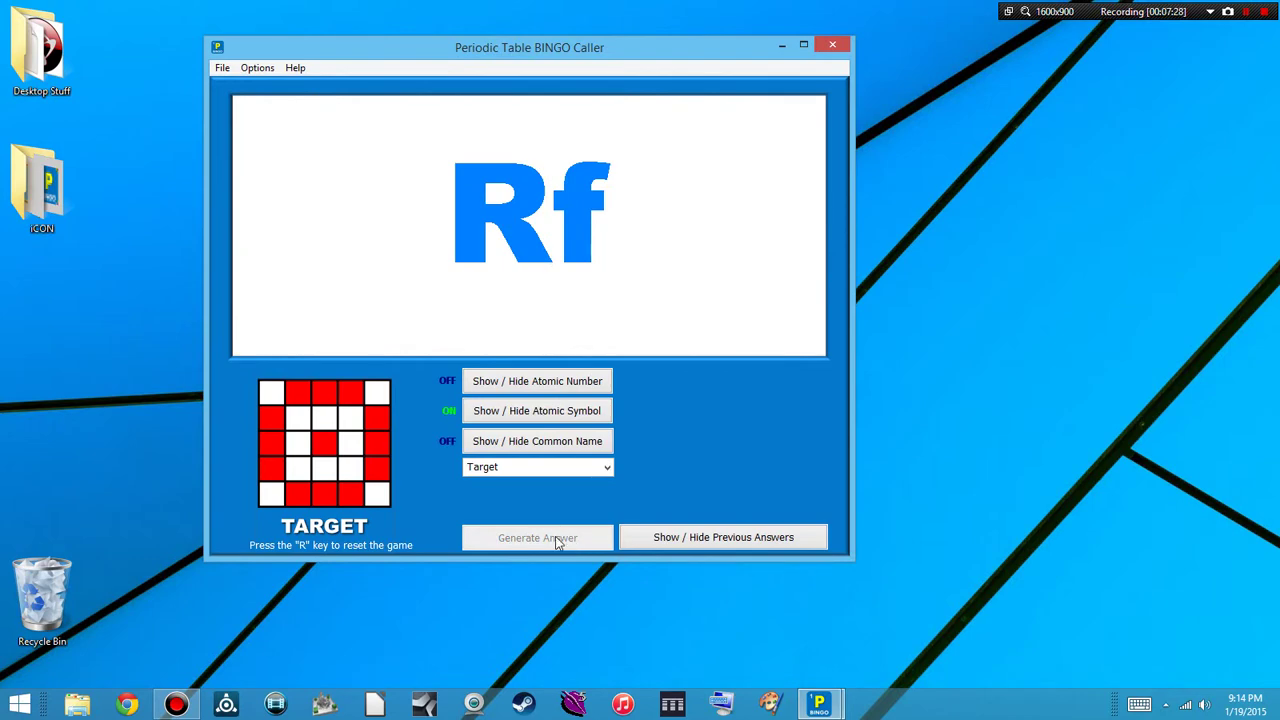
Show the previous answers list down to its last entry, and turn the common name and atomic number back on.
click(698, 537)
drag(817, 496, 826, 521)
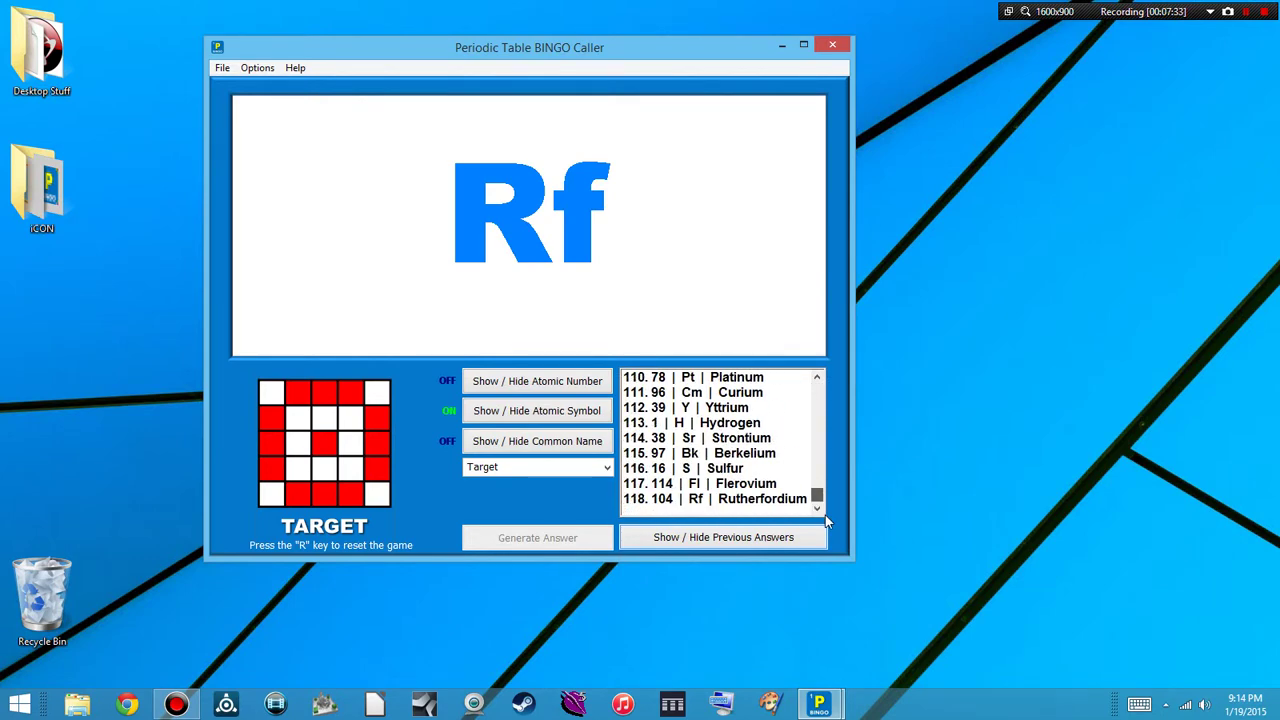
click(558, 446)
click(545, 382)
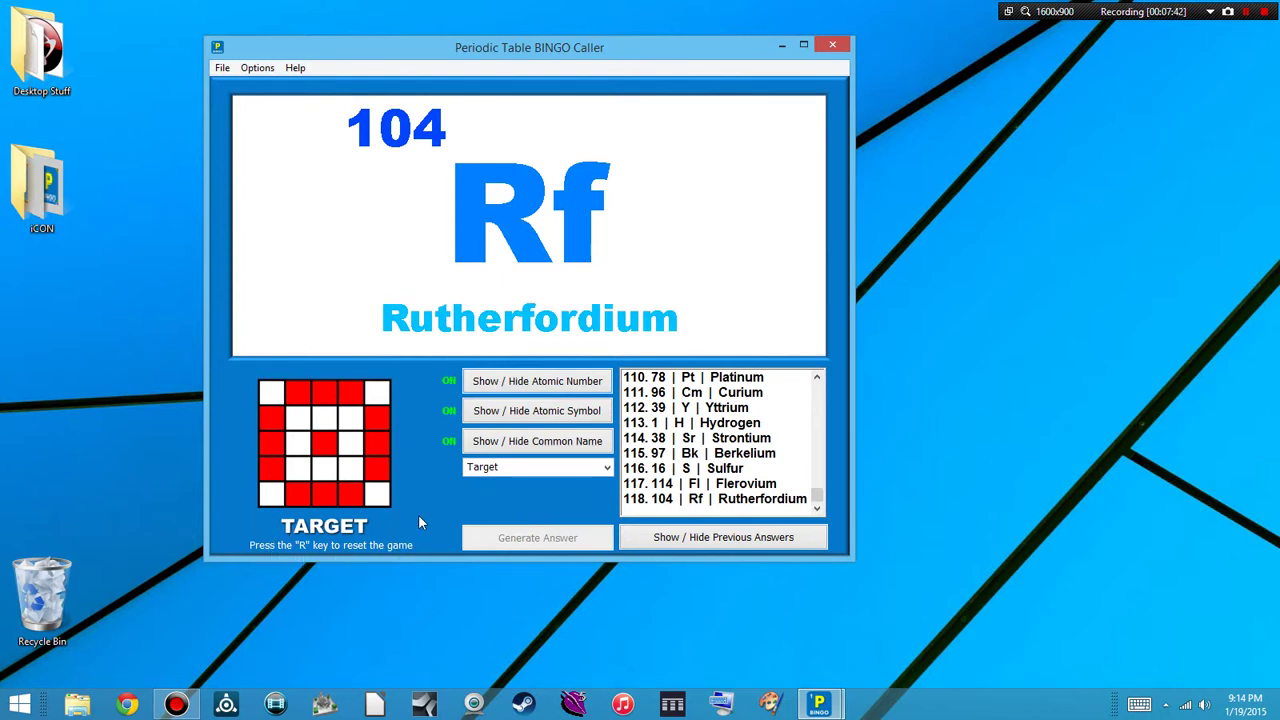
Reset the game and choose the Blackout game type.
key(r)
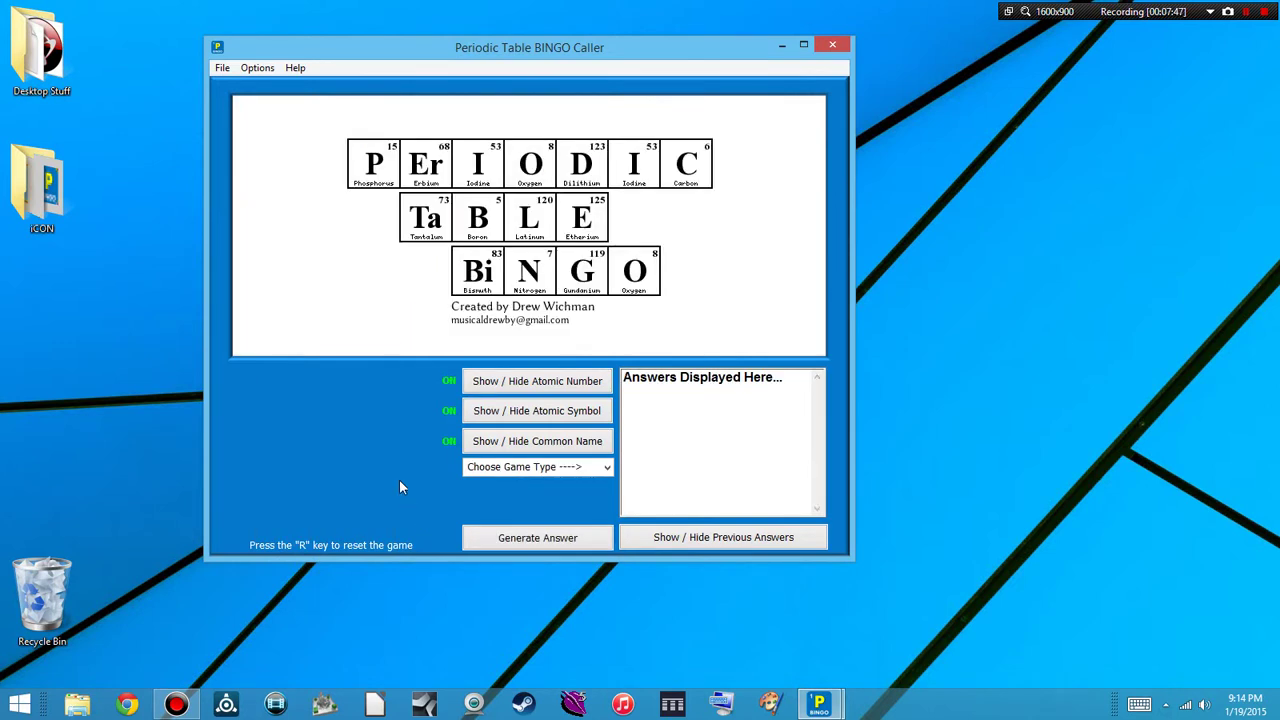
click(607, 468)
click(530, 513)
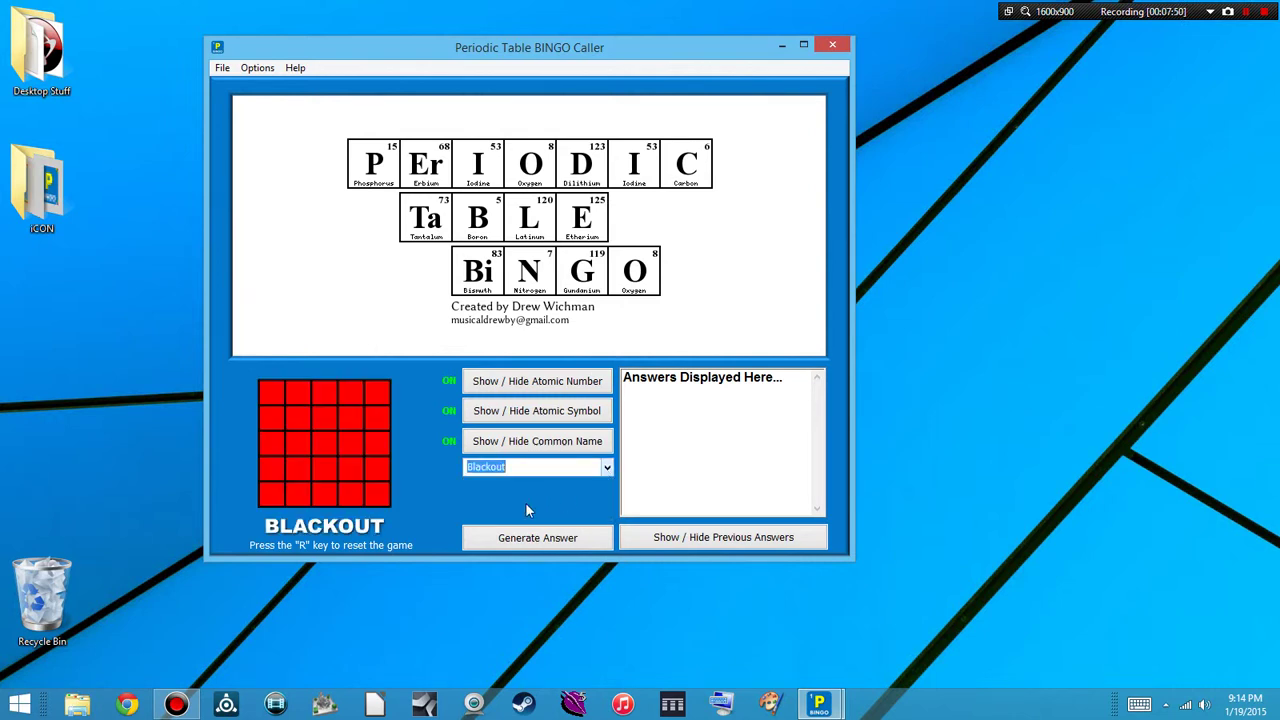
Hide the previous answers list, and turn off the common name and atomic number for the Blackout game.
click(688, 539)
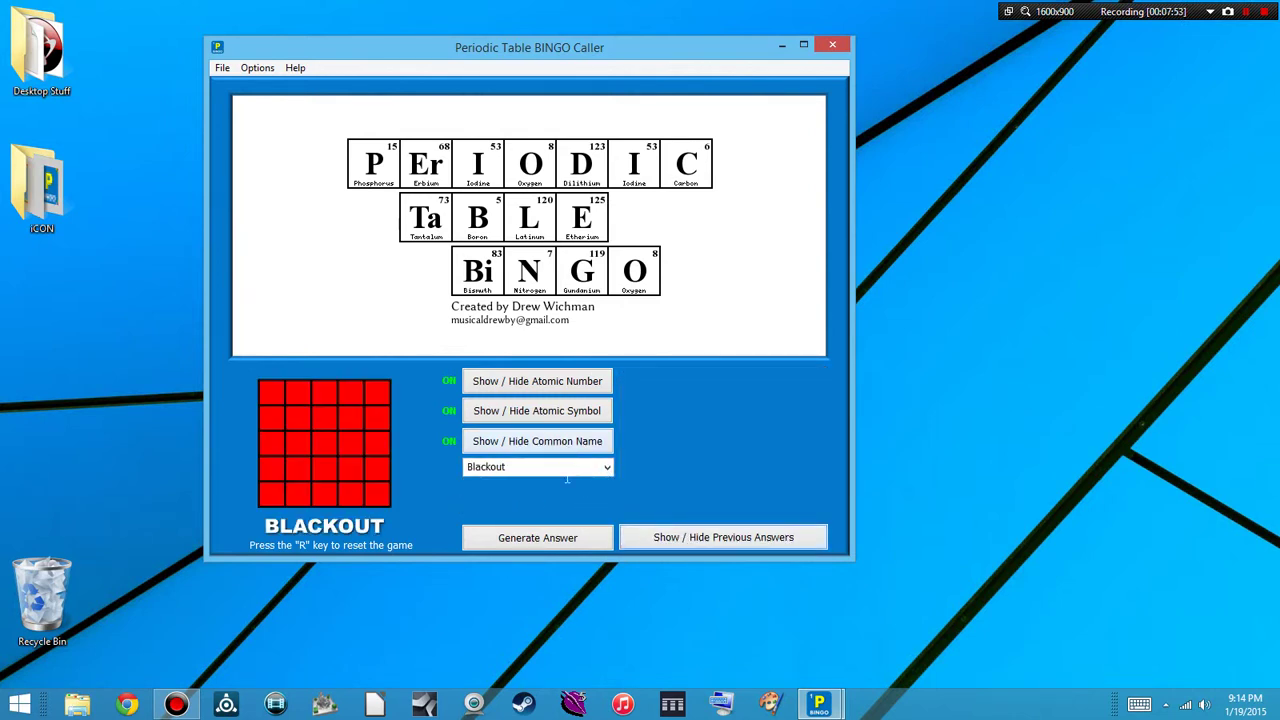
click(530, 450)
click(531, 391)
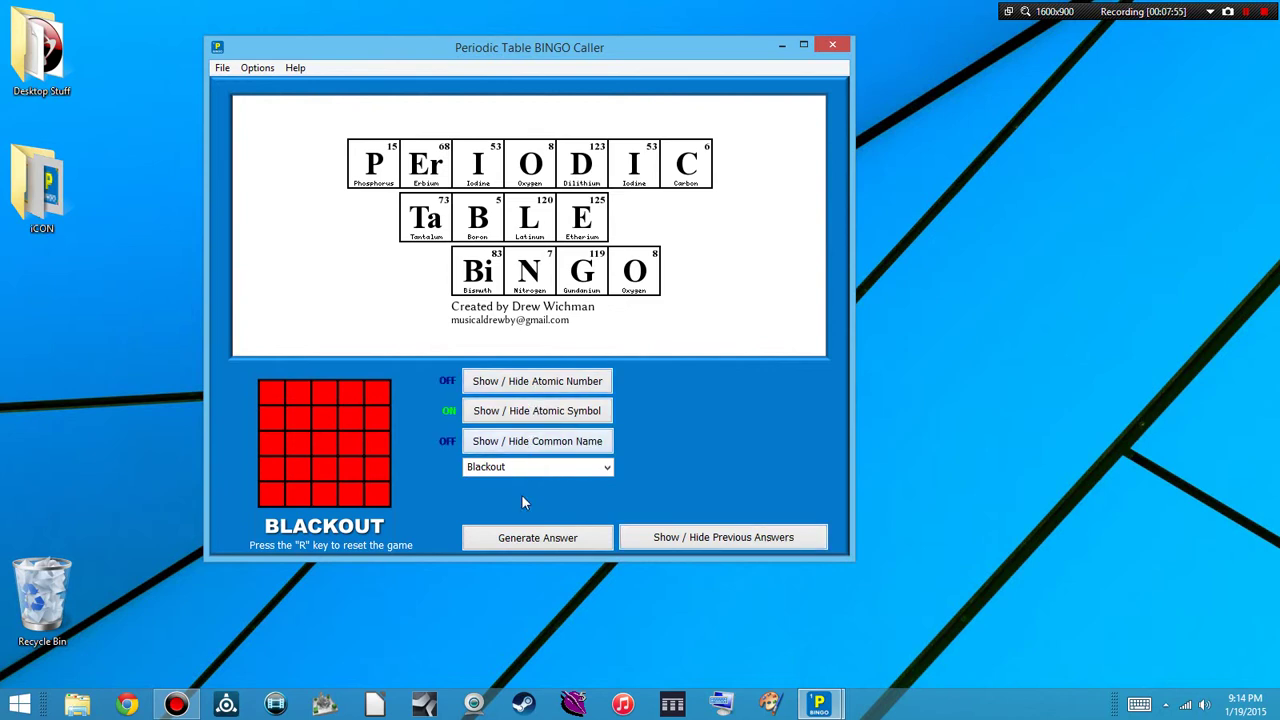
Generate the first Blackout answer, and reveal its common name followed by its atomic number.
click(538, 538)
click(532, 448)
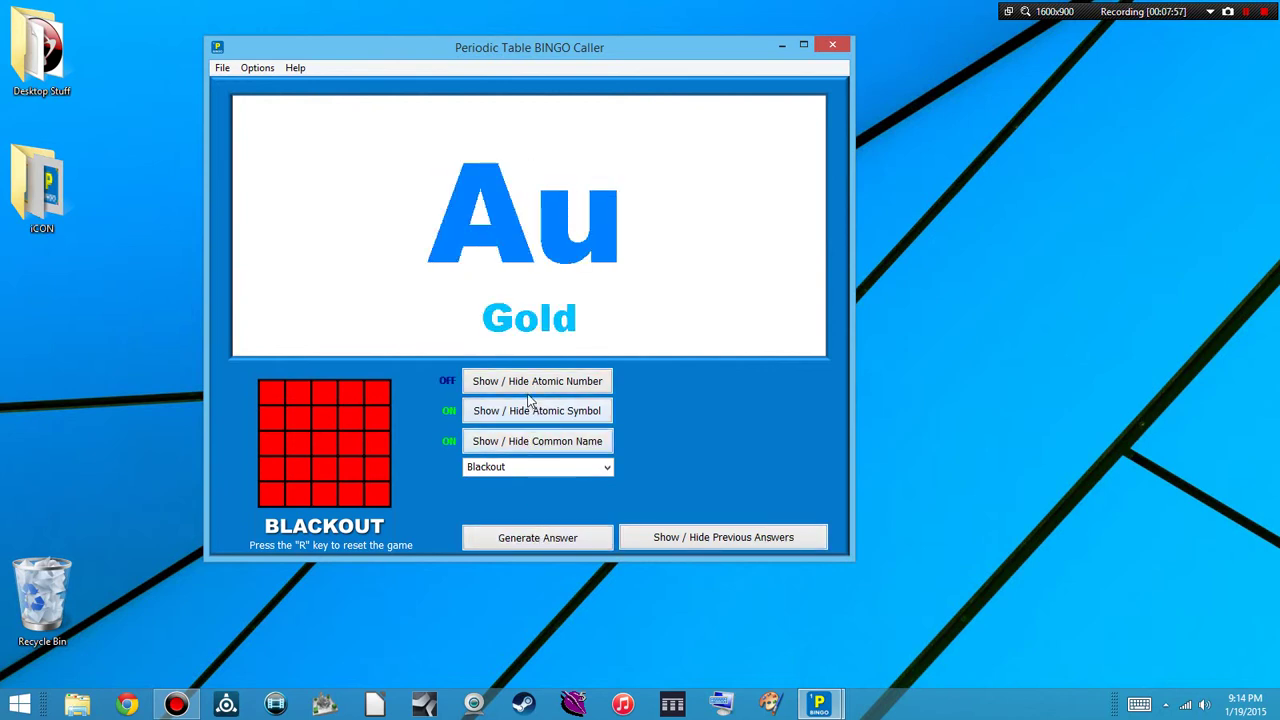
click(590, 385)
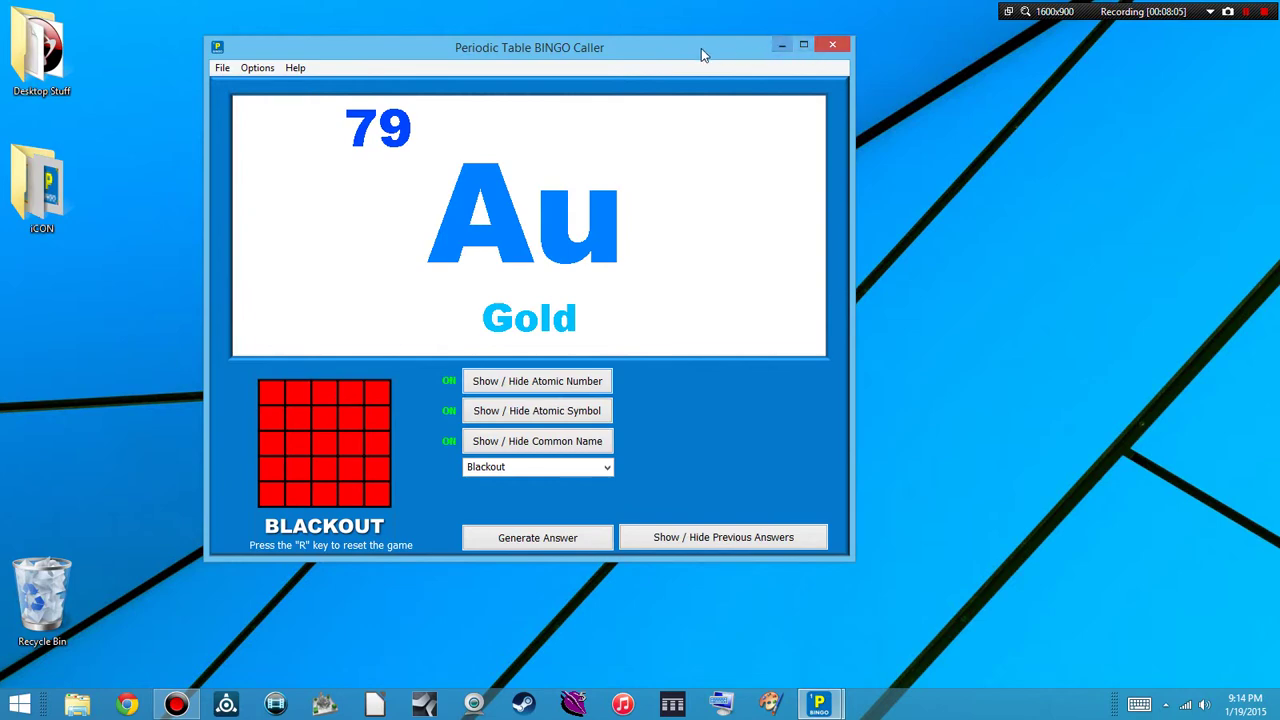
Move the BINGO Caller window closer to the middle of the desktop.
drag(699, 55, 730, 122)
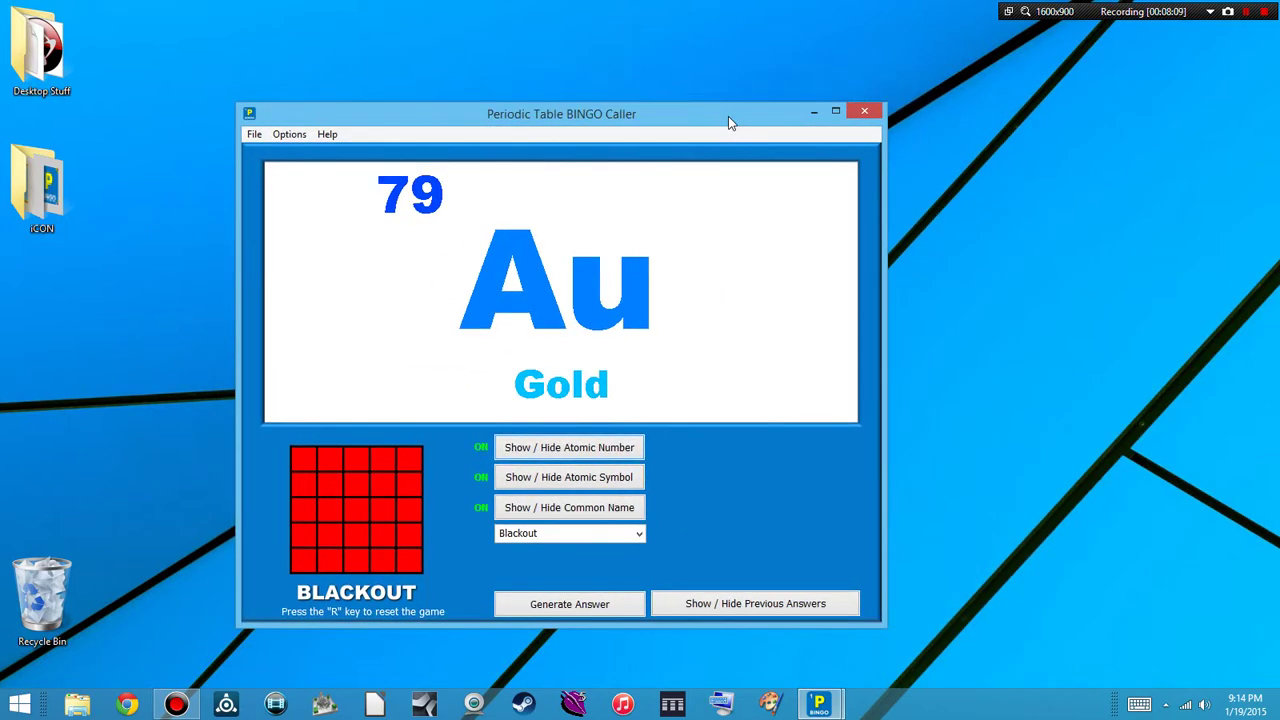